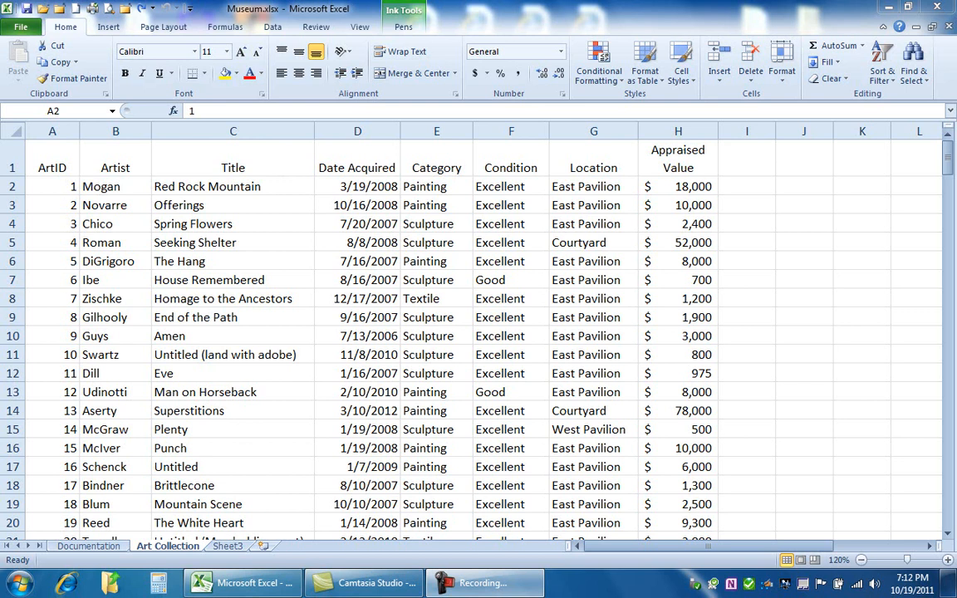
- Convert the art collection data in A1:H116 into a table whose first row serves as headers
left_click(56, 188)
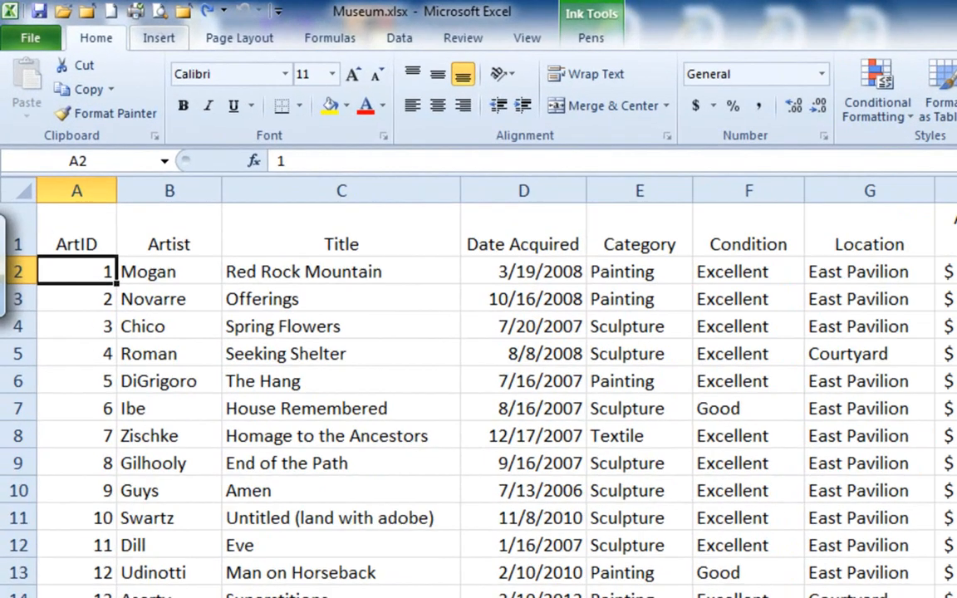
left_click(109, 27)
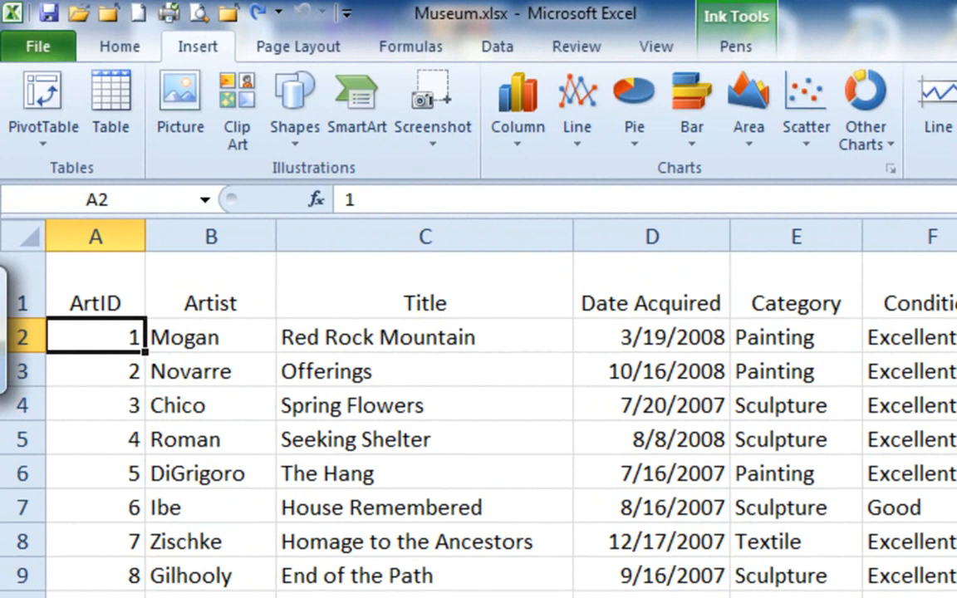
left_click(111, 100)
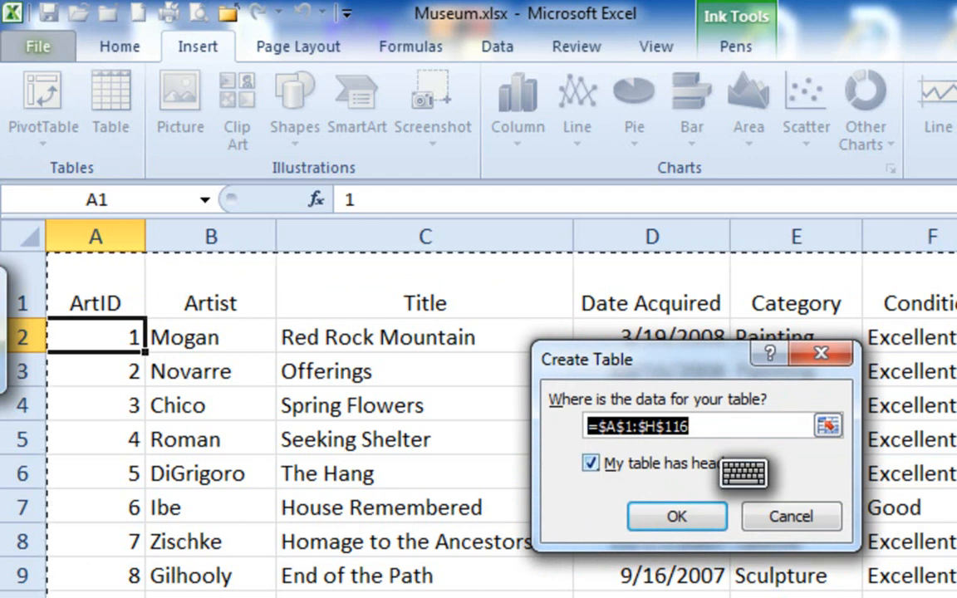
left_click(591, 463)
left_click(591, 462)
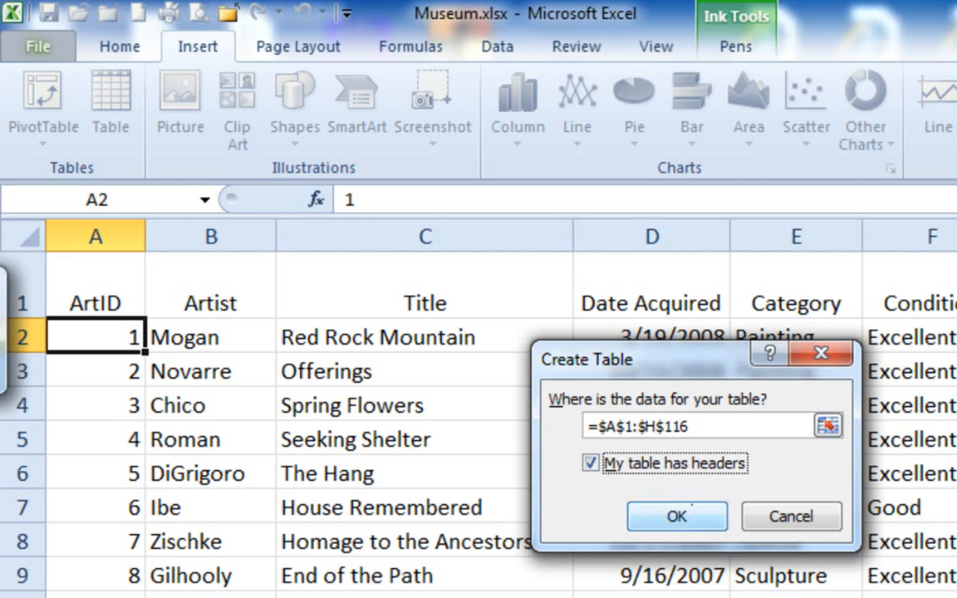
key("Return")
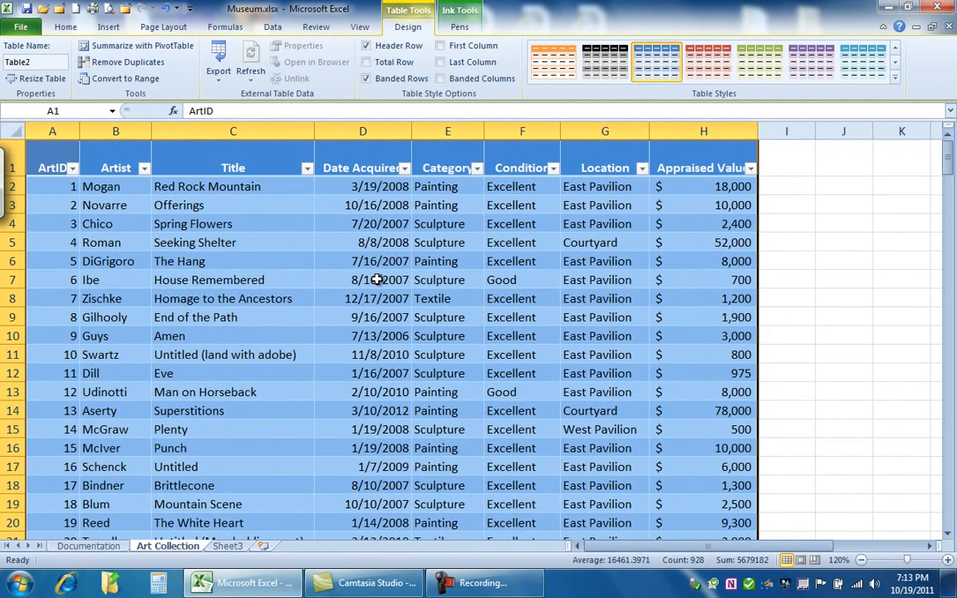
- Review the sort and filter options of the ArtID column in the table
left_click(282, 243)
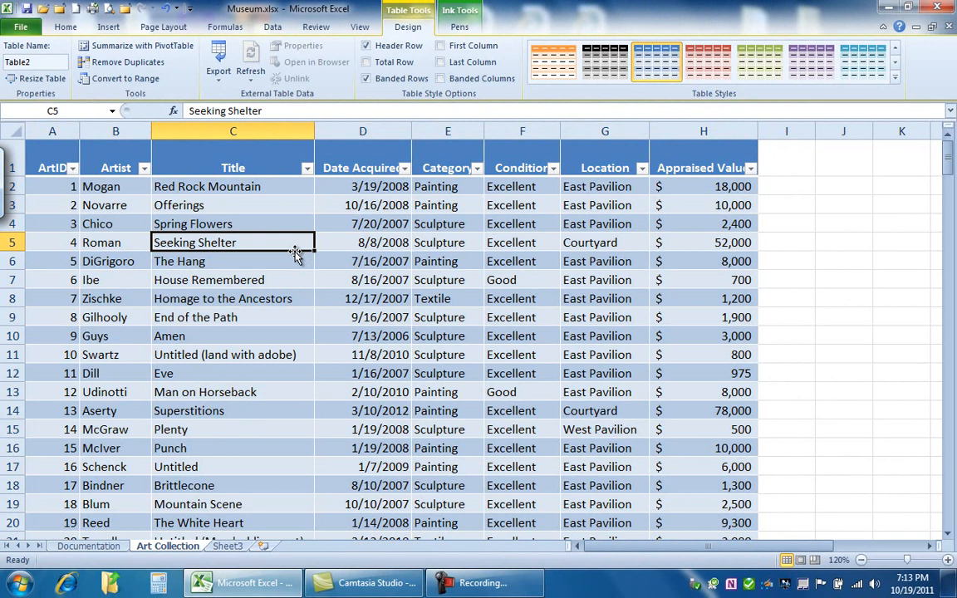
left_click(73, 169)
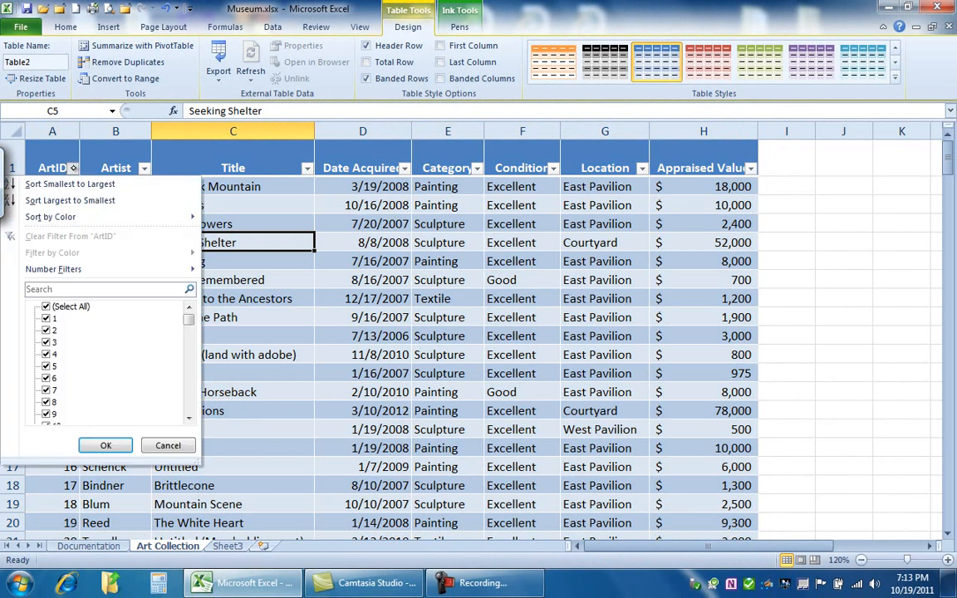
left_click(72, 168)
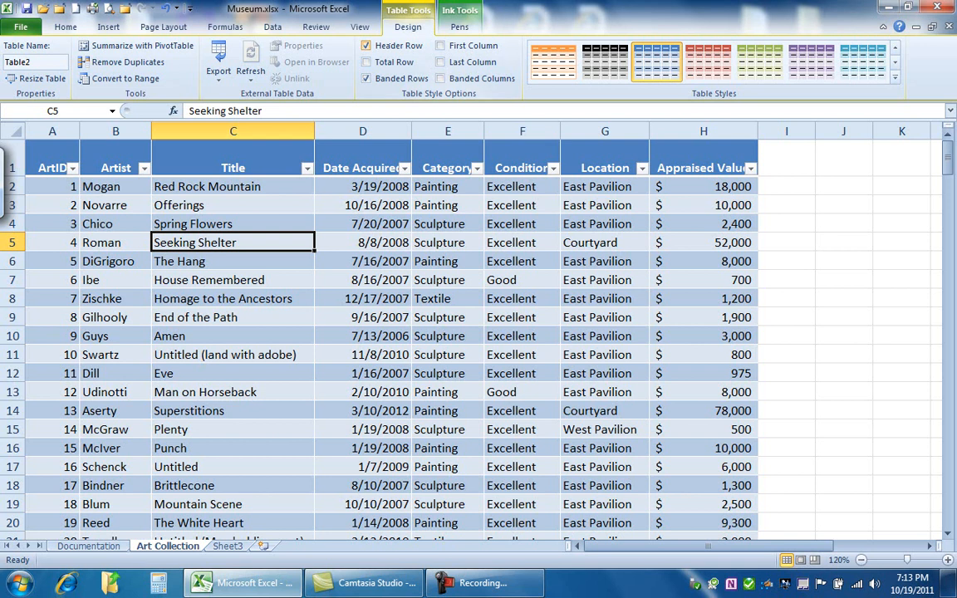
- Rename the table as Art_Collection
left_click(6, 61)
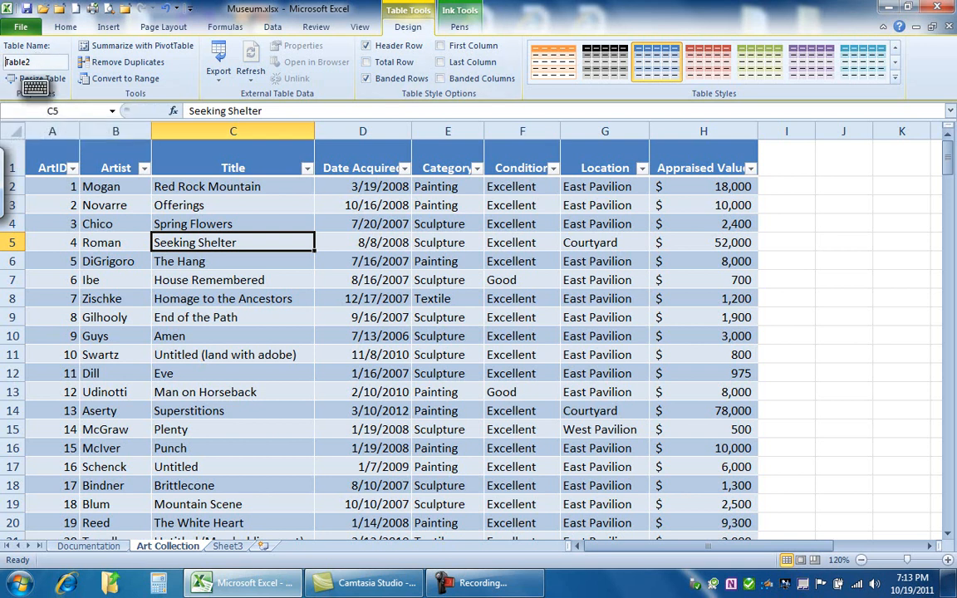
left_click(41, 62)
key("BackSpace")
key("BackSpace")
key("BackSpace")
key("BackSpace")
key("BackSpace")
key("BackSpace")
type("Art")
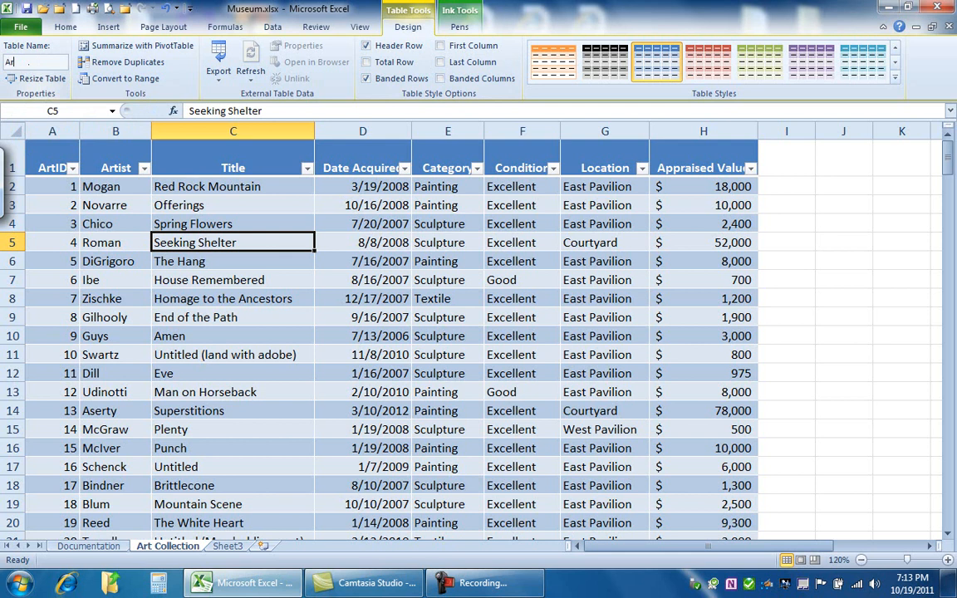
type("_colle")
key("BackSpace")
key("BackSpace")
key("BackSpace")
key("BackSpace")
key("BackSpace")
key("BackSpace")
type("_Collectoin")
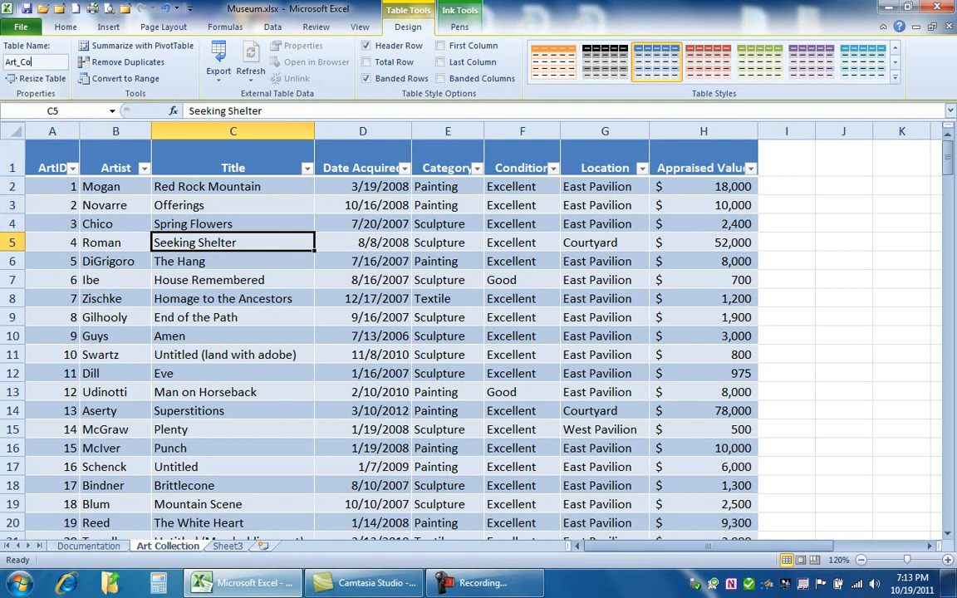
key("BackSpace")
key("BackSpace")
key("BackSpace")
type("ion")
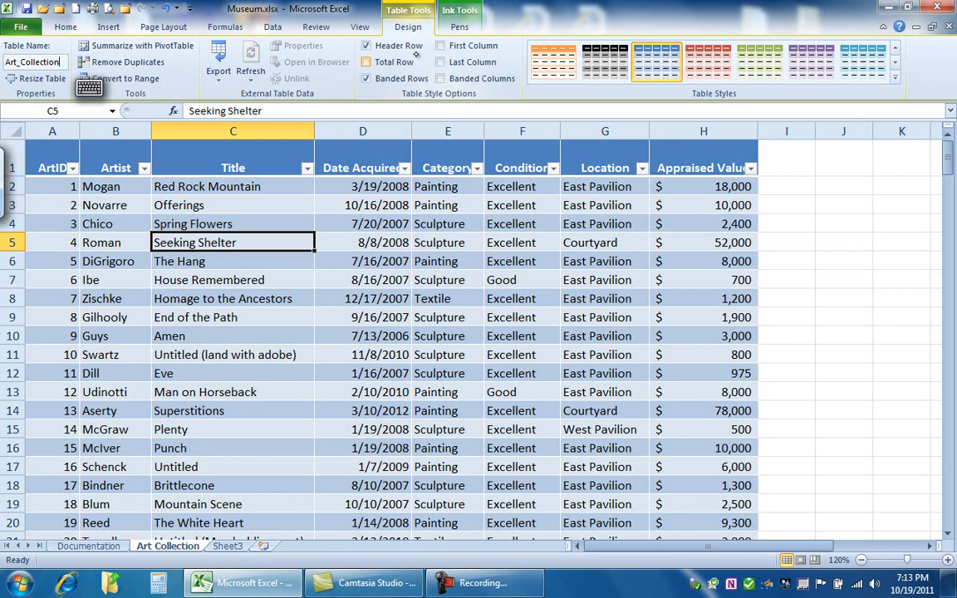
- Try hiding the table's header row, removing its banded rows and emphasizing its first column, reverting each option
left_click(366, 46)
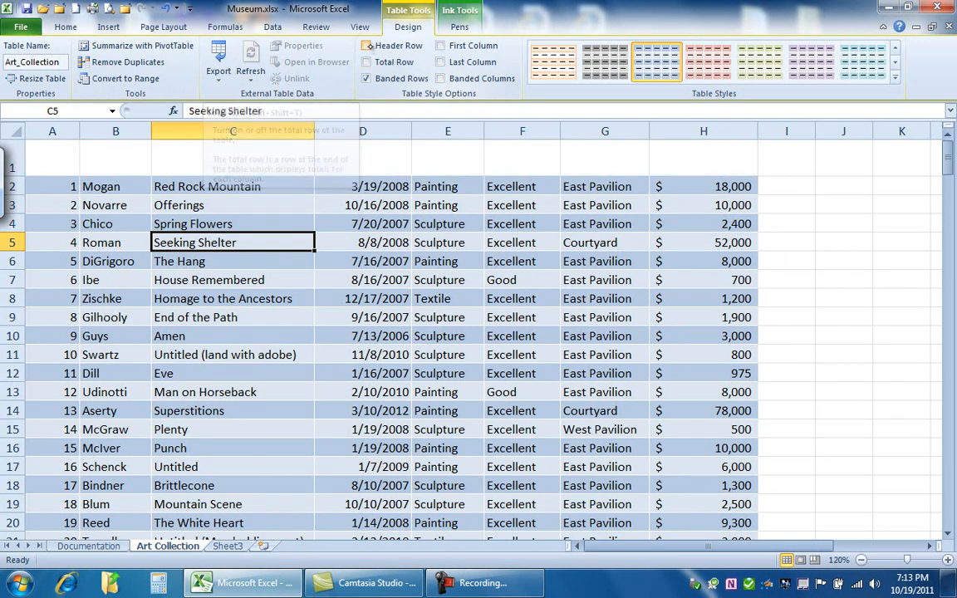
left_click(367, 45)
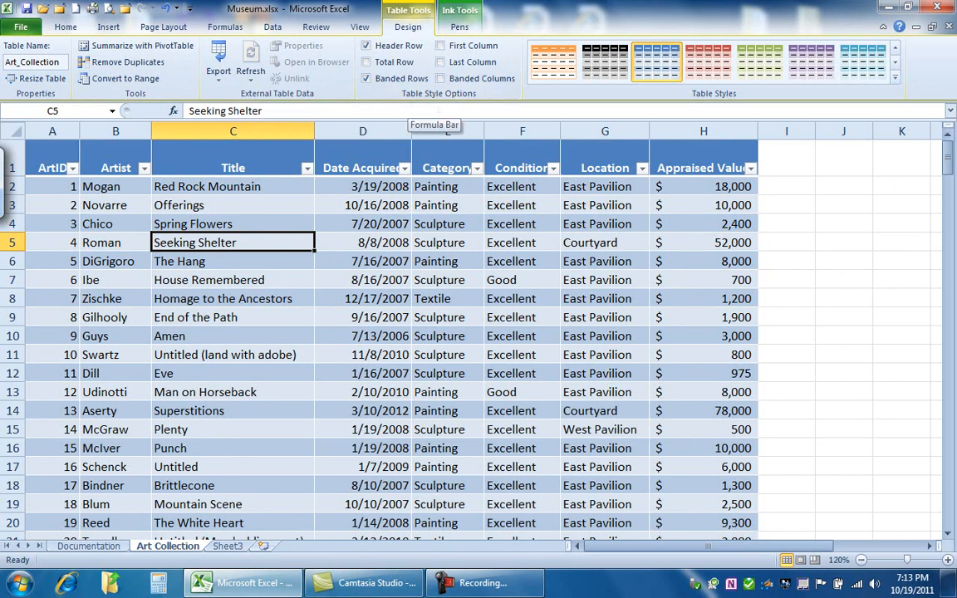
left_click(366, 78)
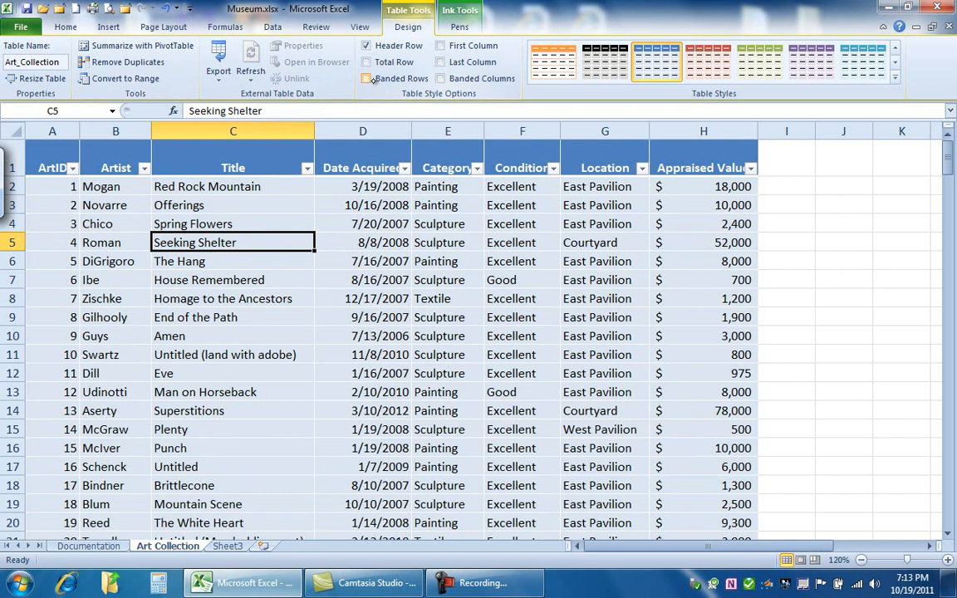
left_click(366, 78)
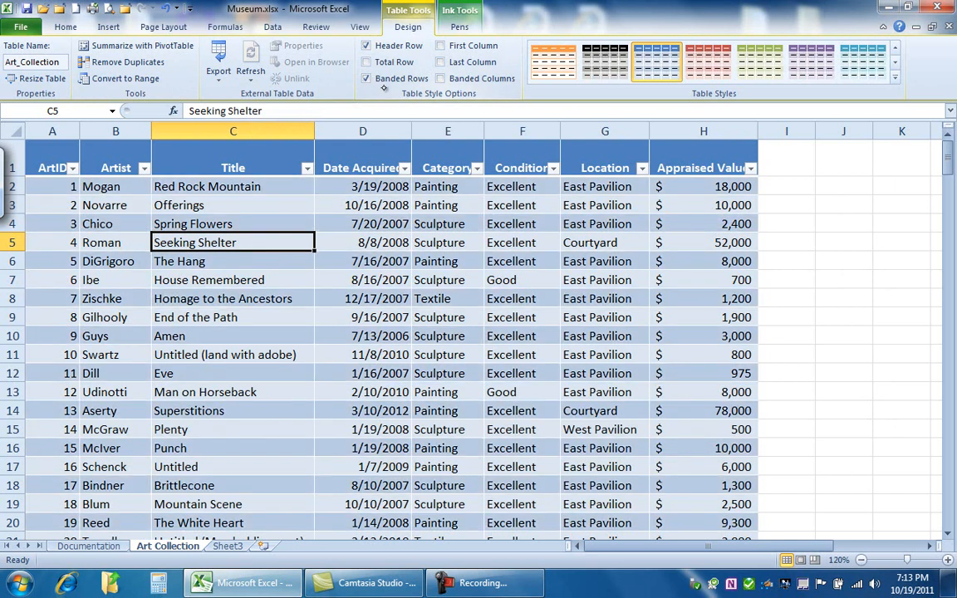
left_click(440, 46)
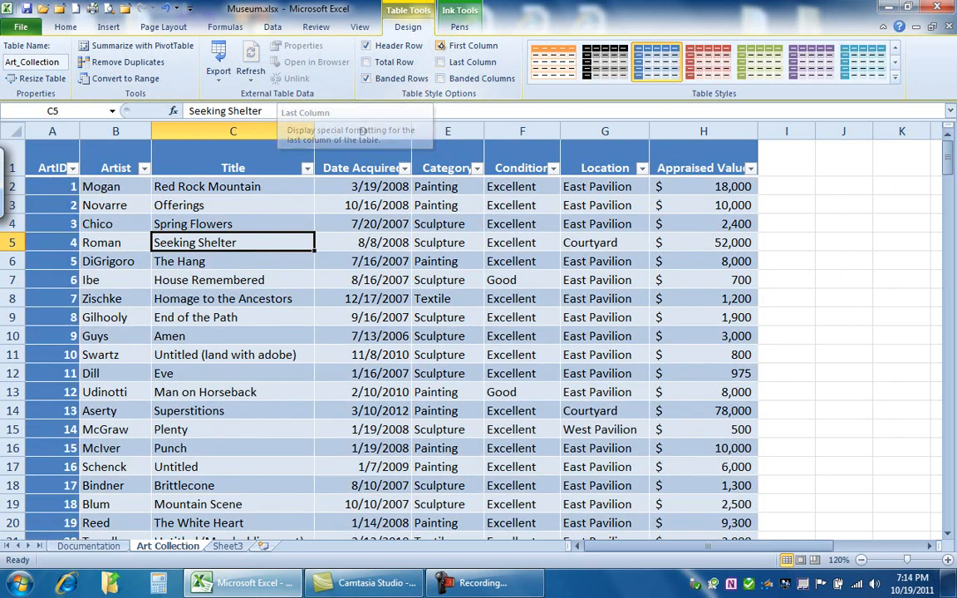
left_click(440, 45)
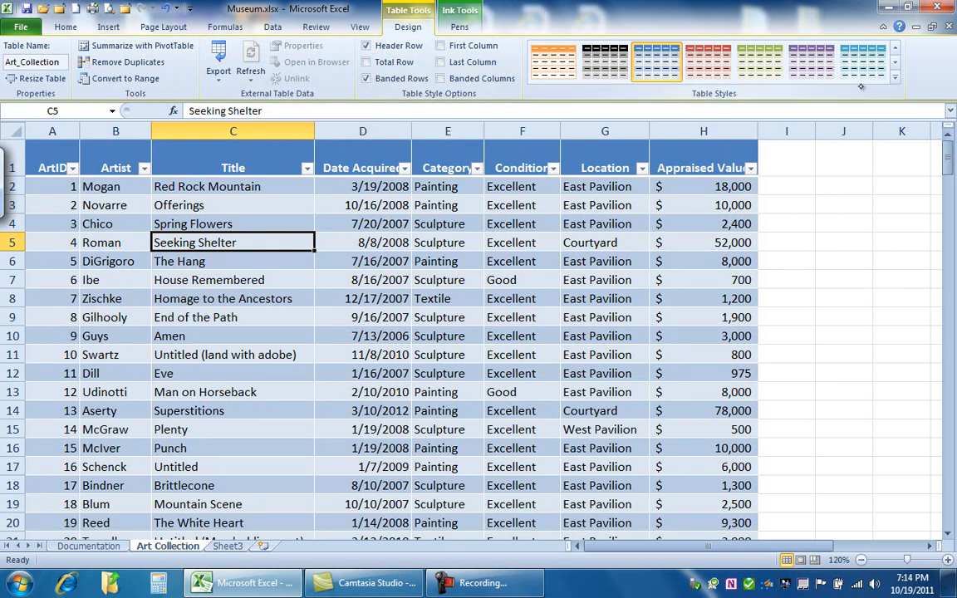
- Apply the green table style from the first row of the Medium styles
left_click(894, 76)
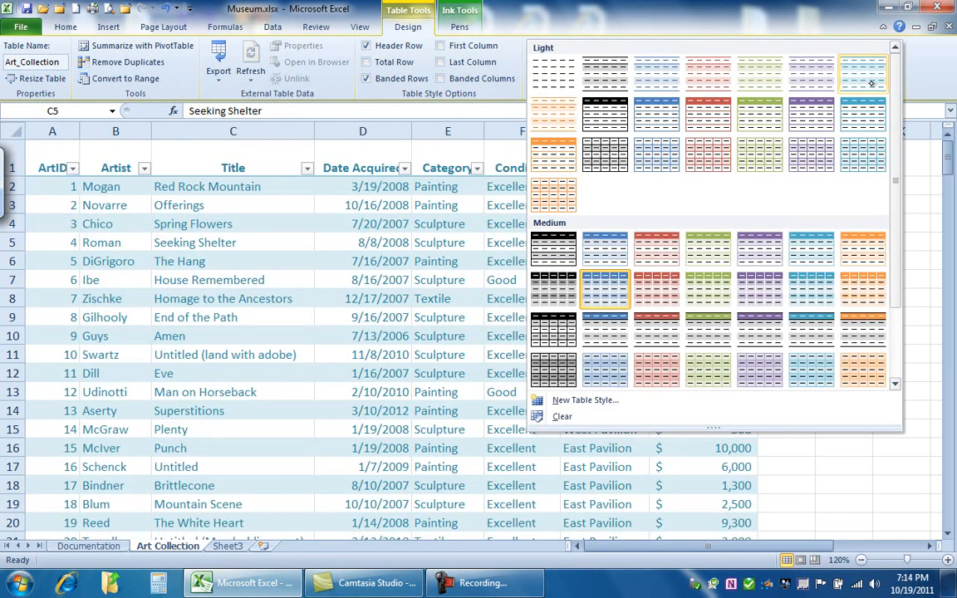
left_click(704, 249)
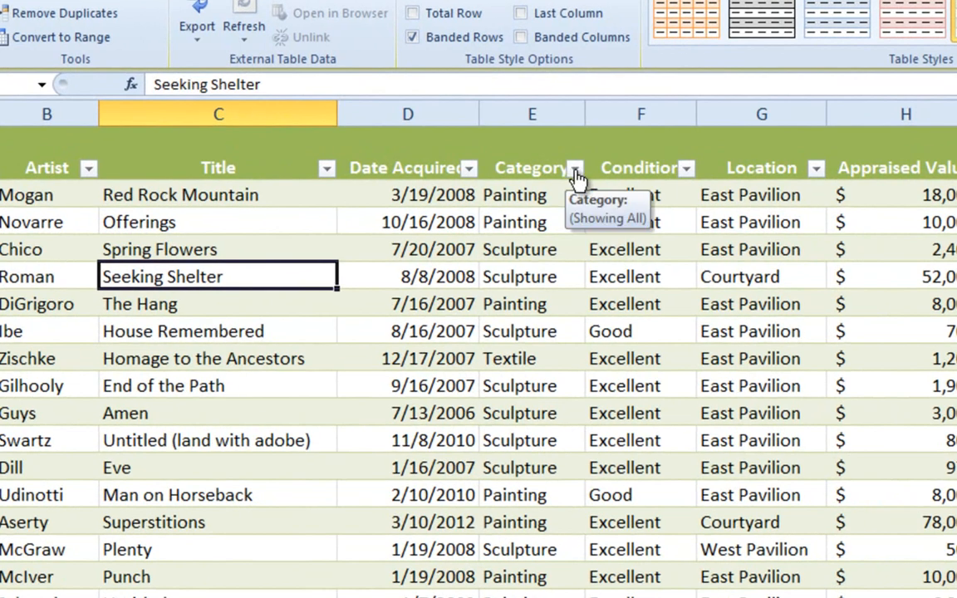
- Sort the table by the Category column from A to Z and look through the sorted records
left_click(575, 170)
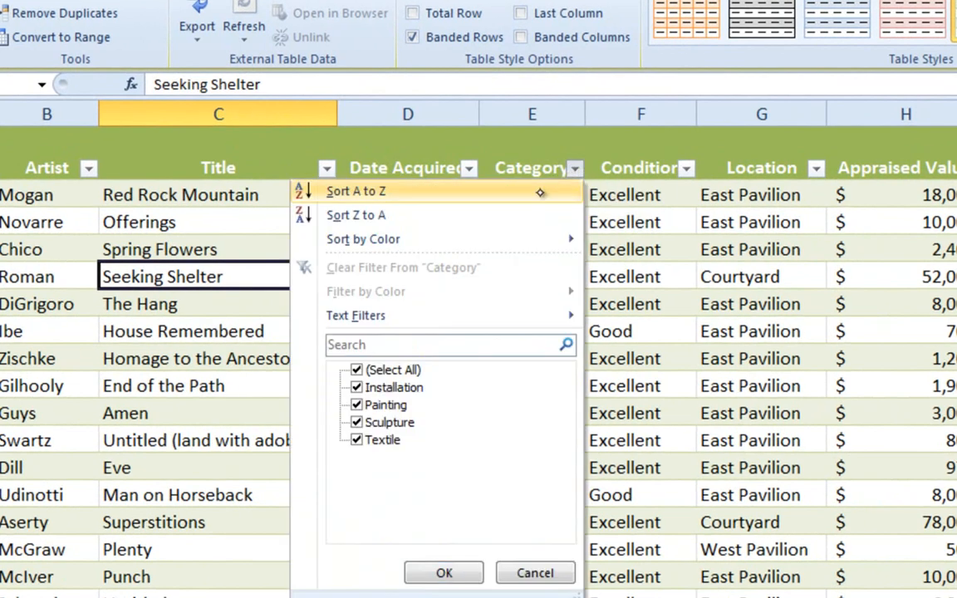
left_click(539, 191)
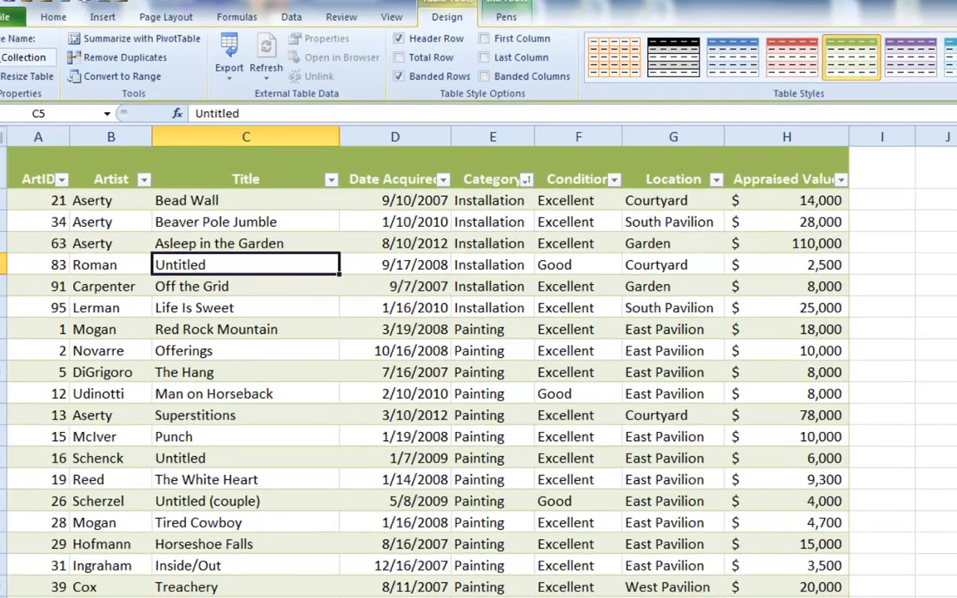
scroll(415, 366, "down", 12)
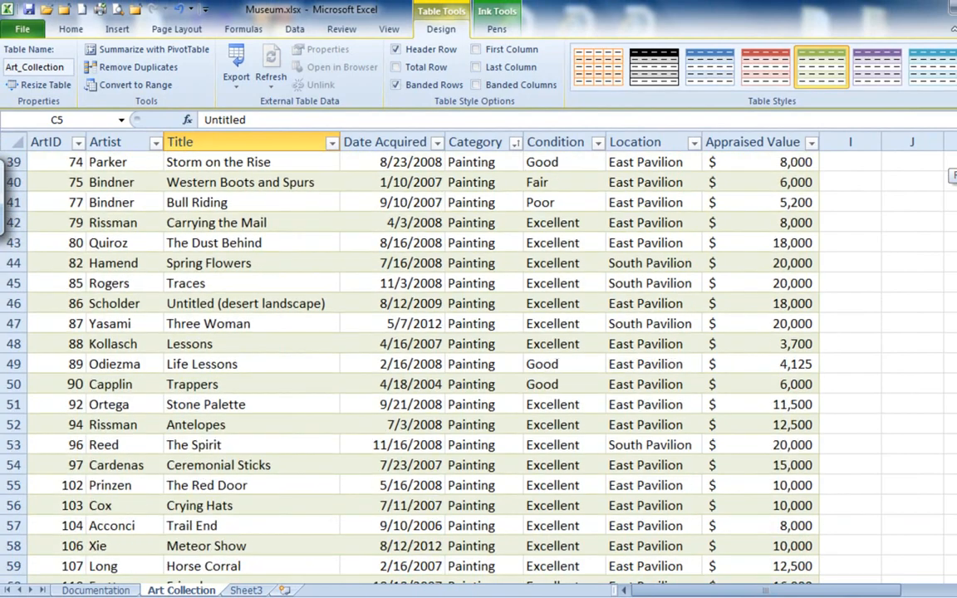
scroll(415, 365, "down", 15)
scroll(415, 365, "up", 20)
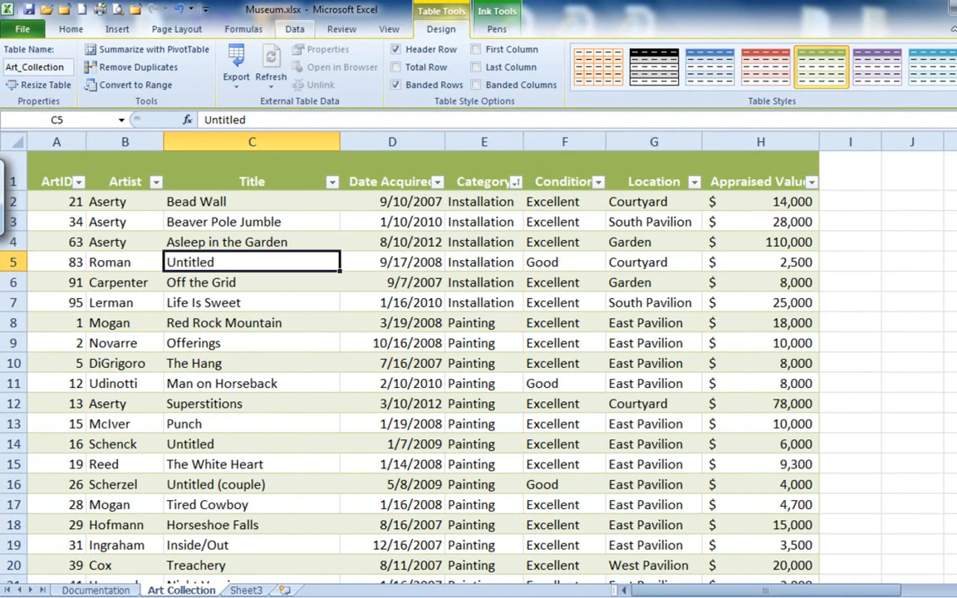
- Start a custom sort of the table with Category as the primary level, sorted on values from A to Z
left_click(295, 29)
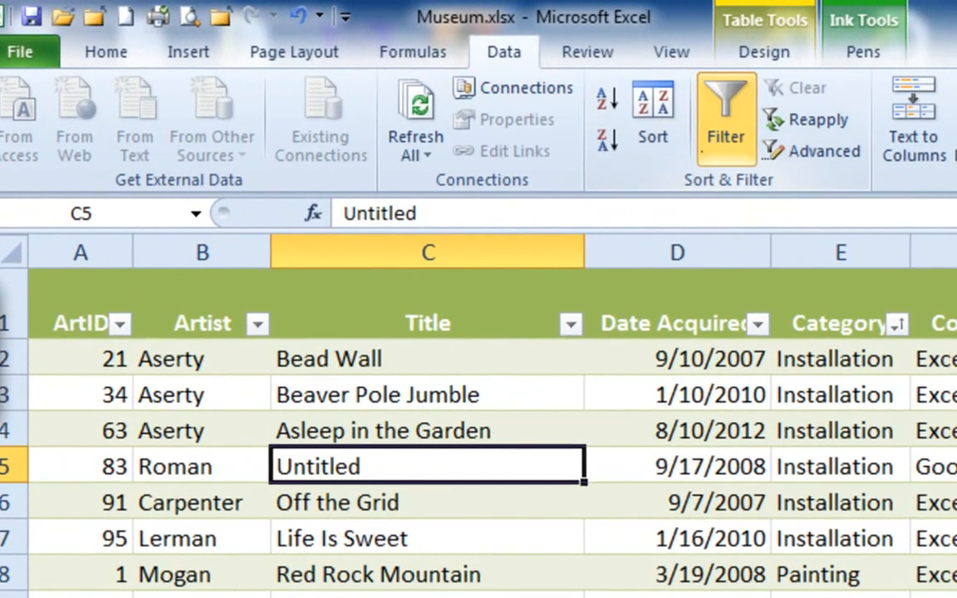
left_click(648, 129)
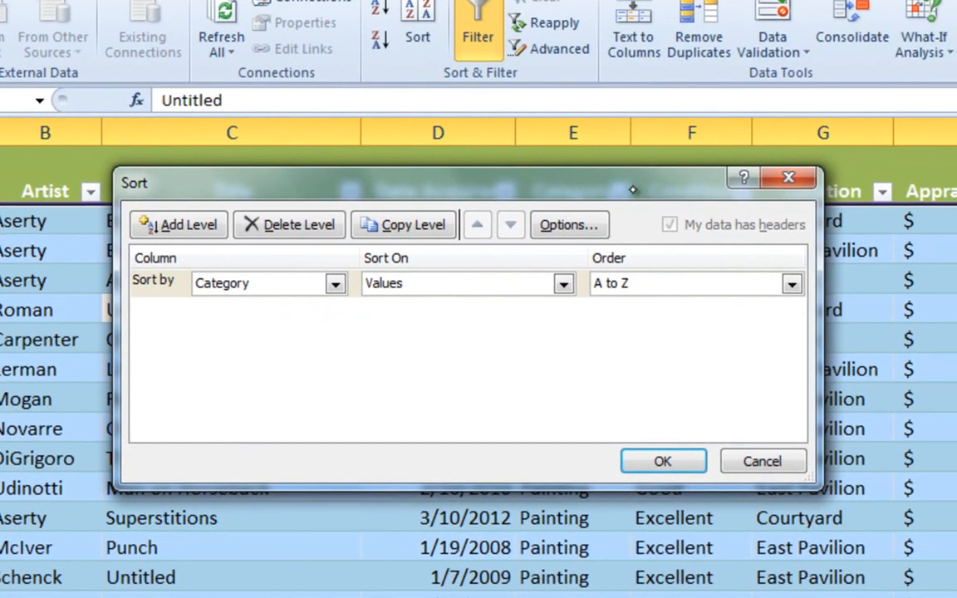
left_click_drag(602, 193, 648, 148)
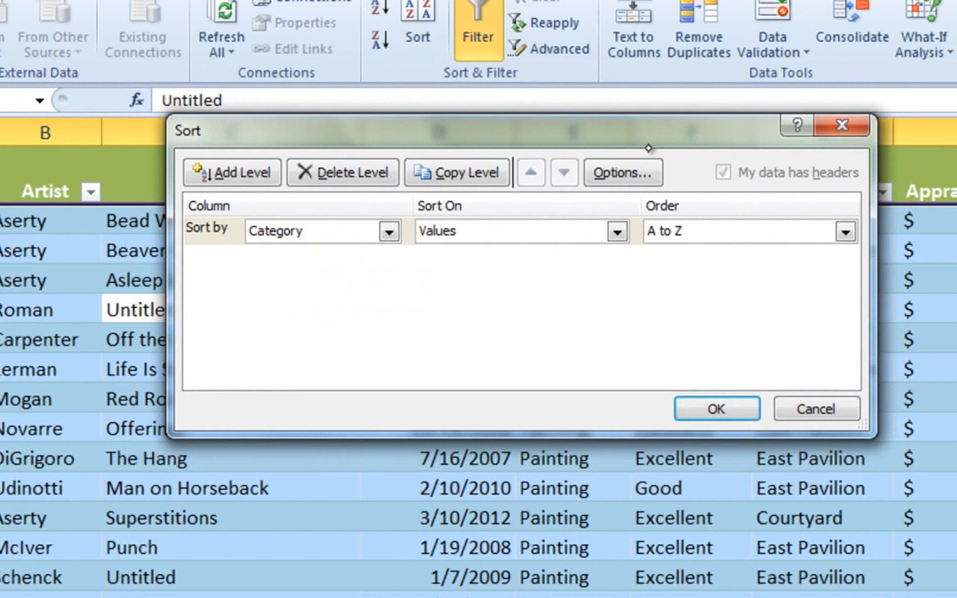
left_click(388, 232)
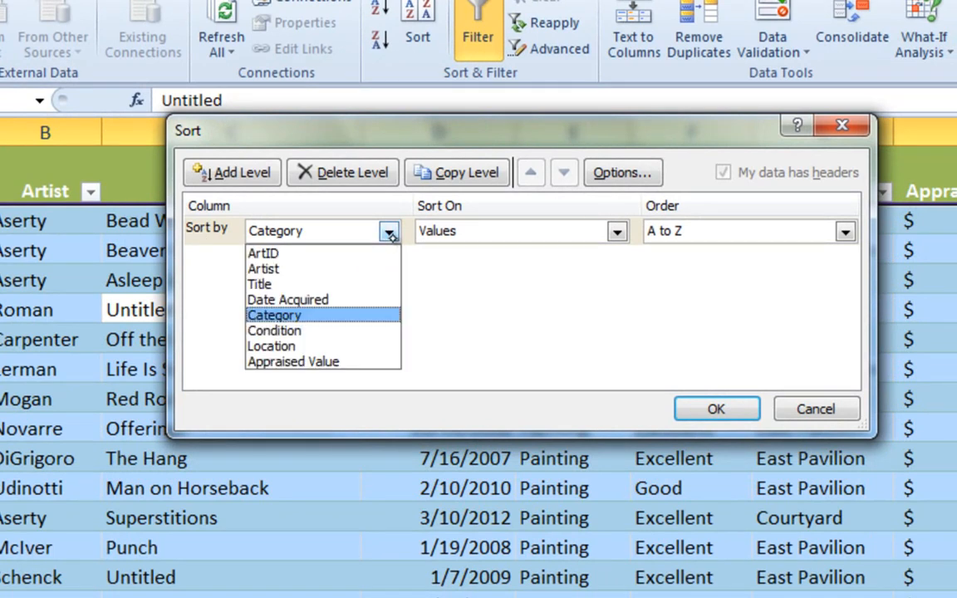
left_click(389, 232)
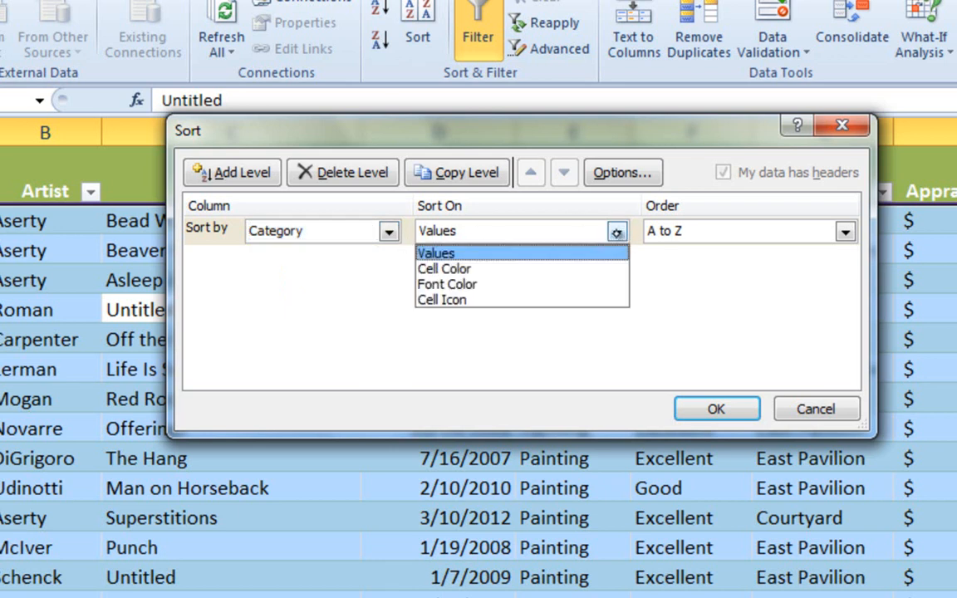
left_click(616, 235)
left_click(844, 231)
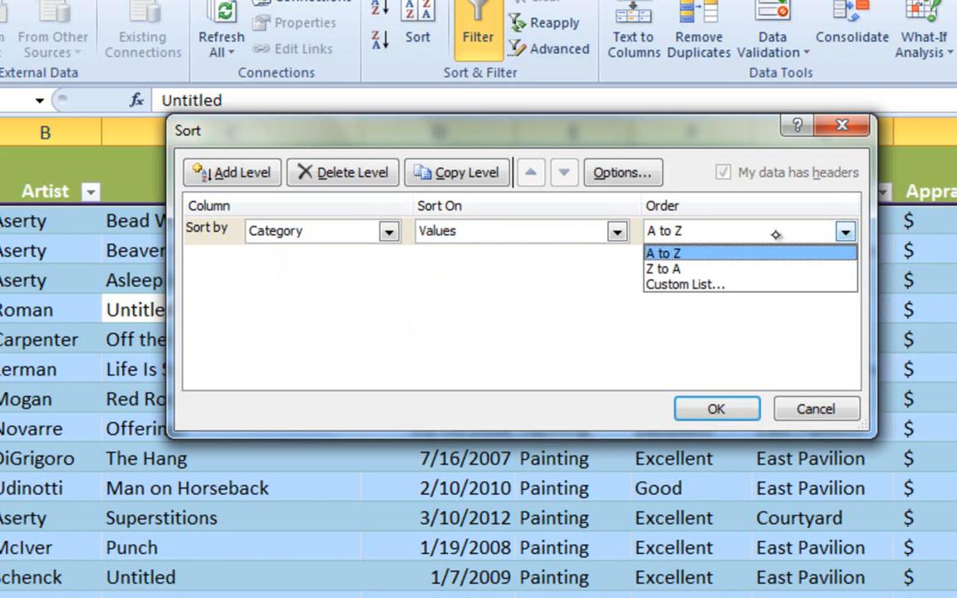
left_click(751, 253)
left_click_drag(620, 140, 576, 206)
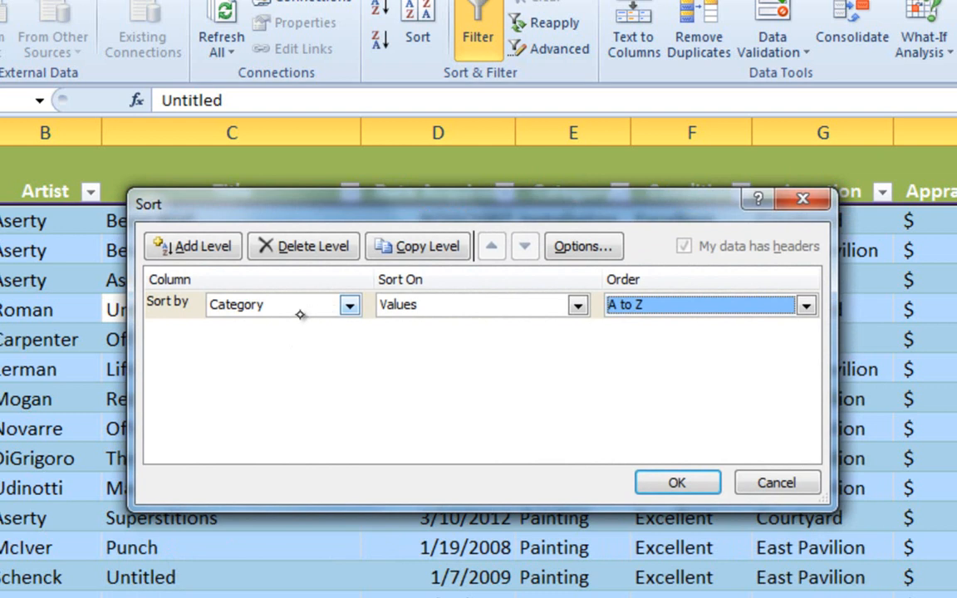
- Add a second sort level on Appraised Value, ordered by values from smallest to largest, and apply the sort
left_click(211, 248)
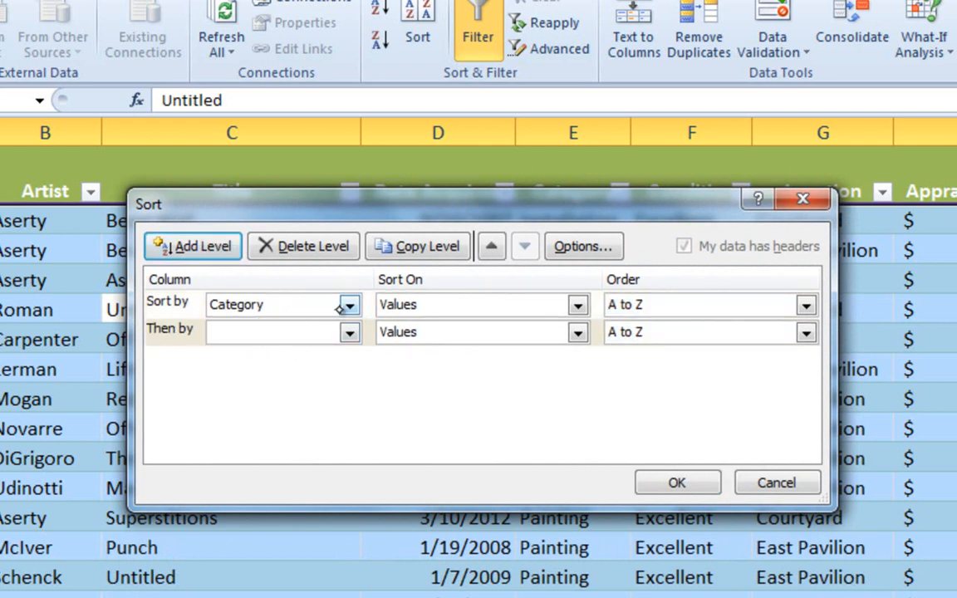
left_click(349, 332)
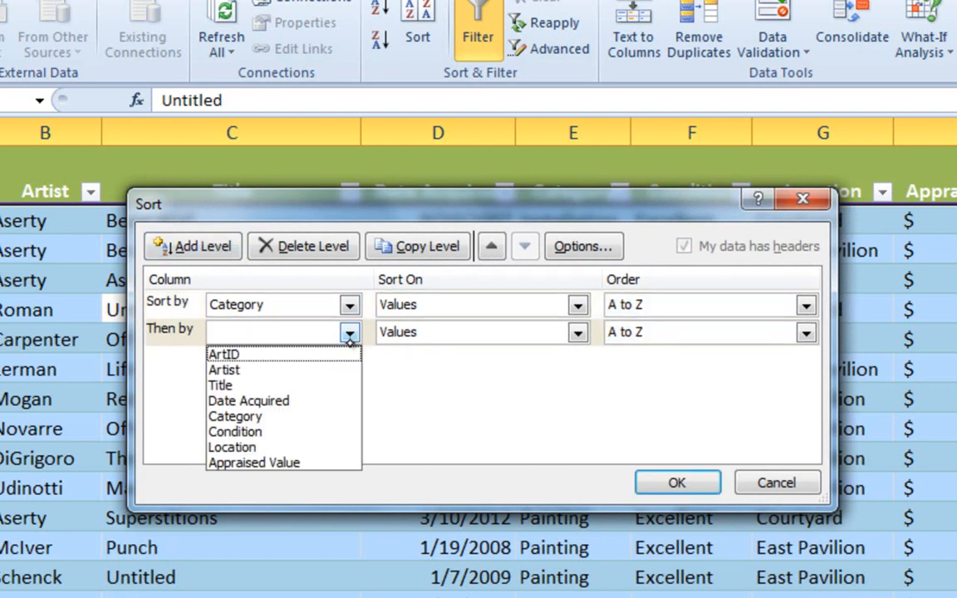
left_click(333, 461)
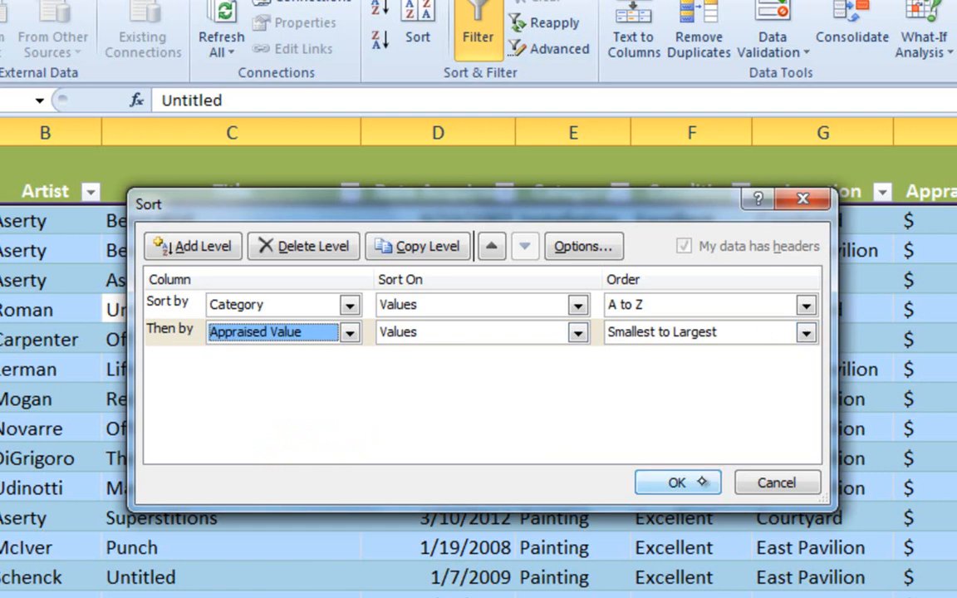
left_click(648, 484)
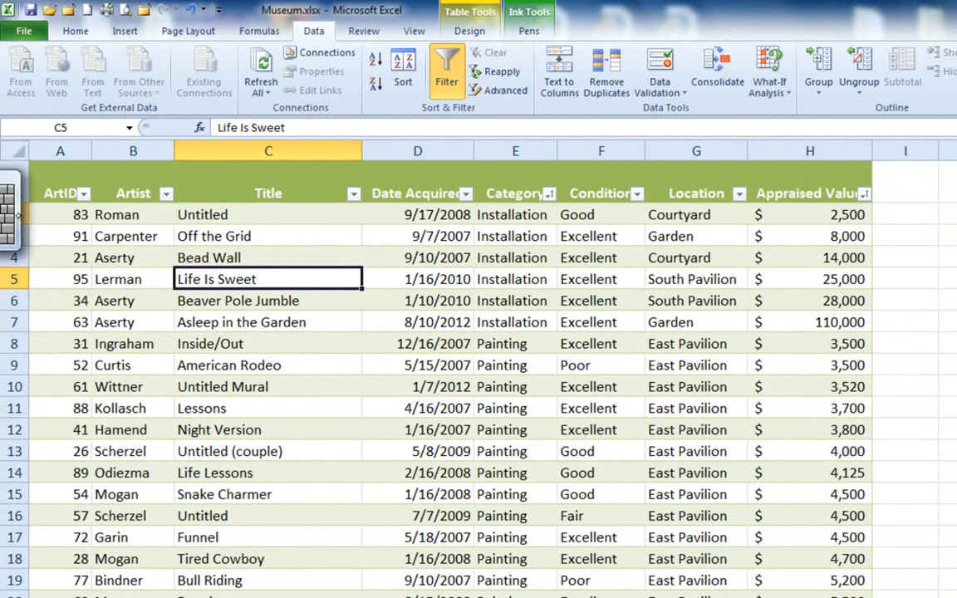
left_click(17, 218)
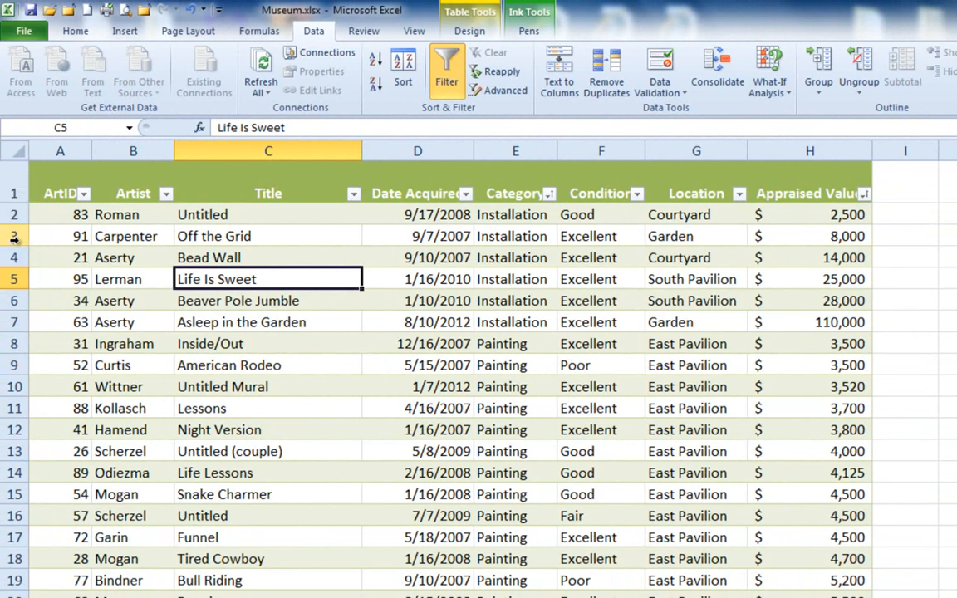
- Examine the sorted Installation records and their appraised values, and review the sort levels behind that order
left_click(16, 215)
left_click(810, 199)
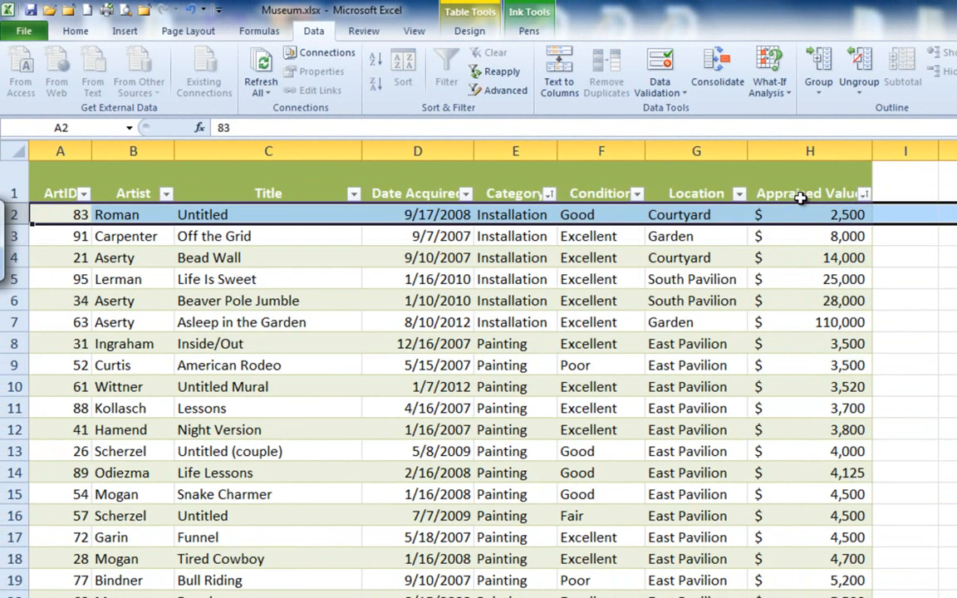
double_click(75, 238)
left_click_drag(75, 237, 291, 238)
left_click_drag(374, 237, 814, 322)
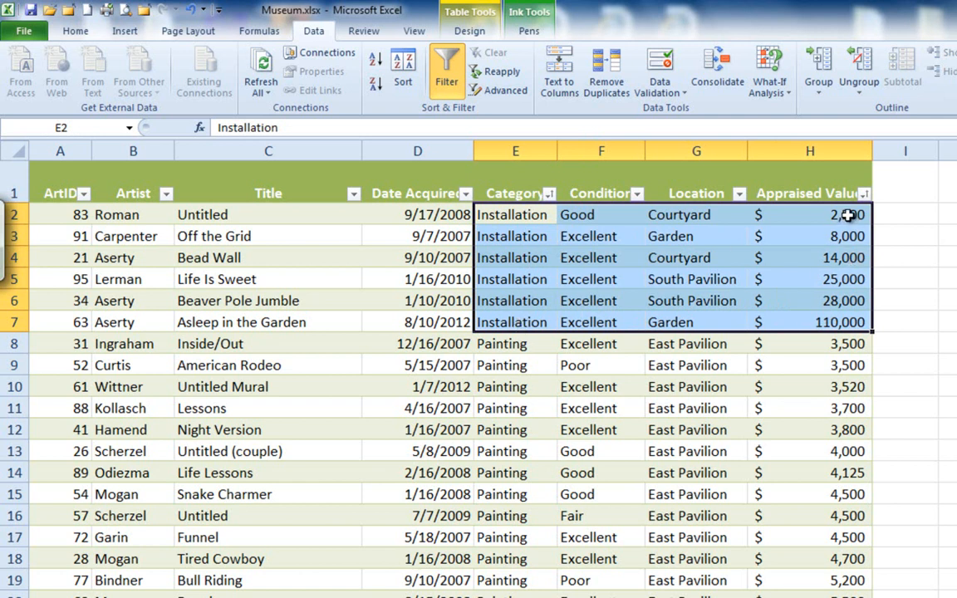
left_click_drag(838, 214, 831, 322)
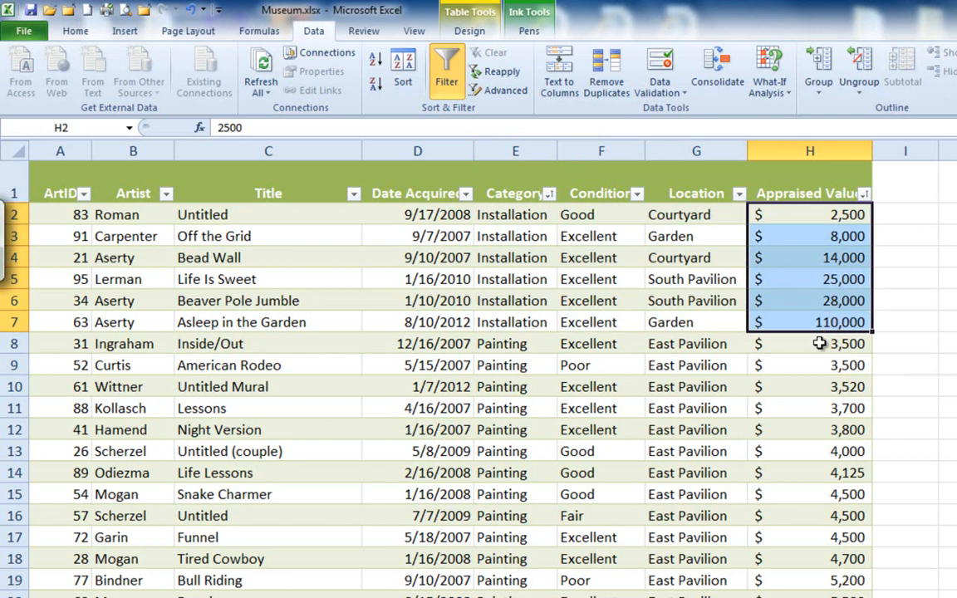
left_click(505, 234)
left_click(332, 221)
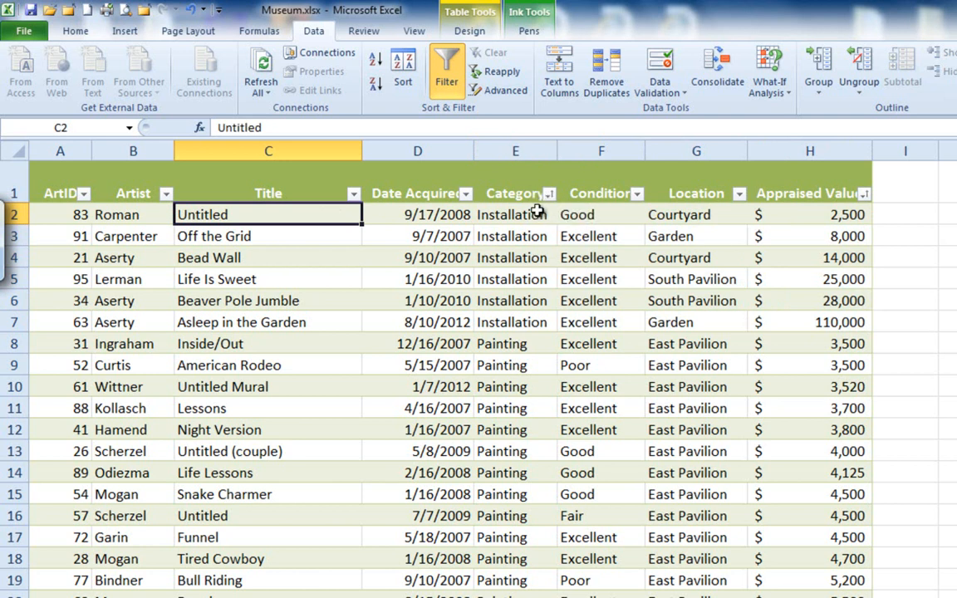
left_click(403, 73)
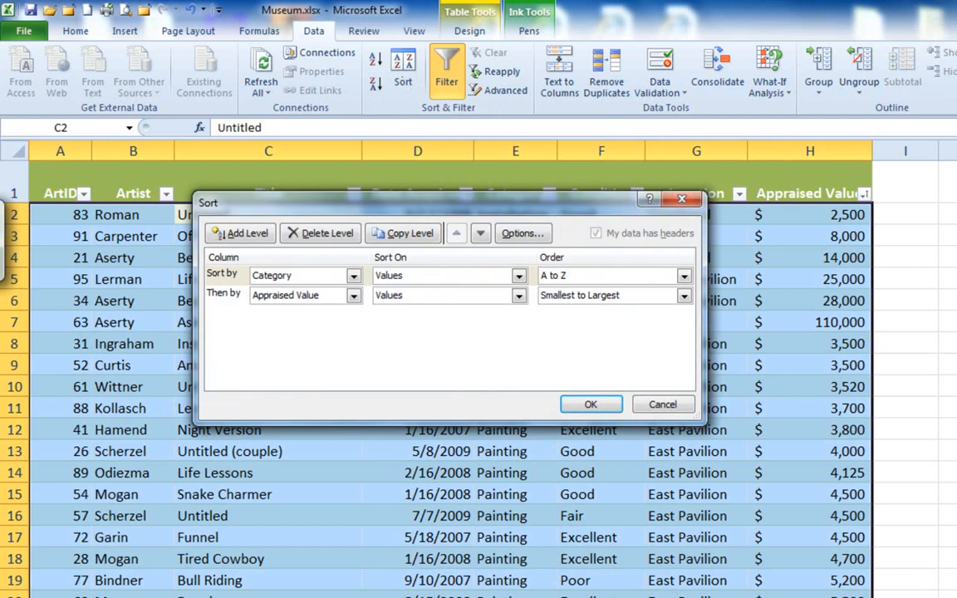
left_click(590, 405)
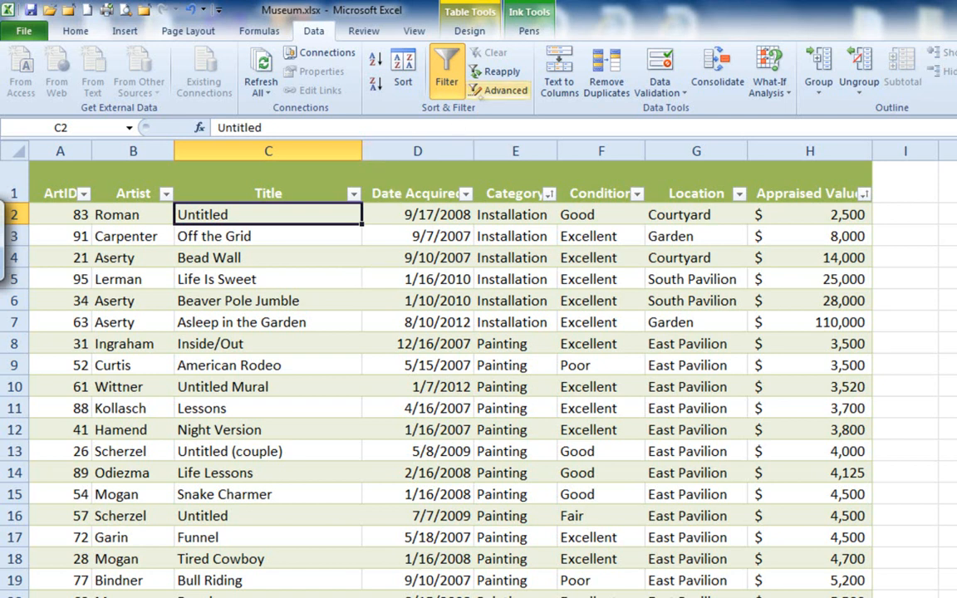
- Convert the Art_Collection table to a normal range
left_click(467, 32)
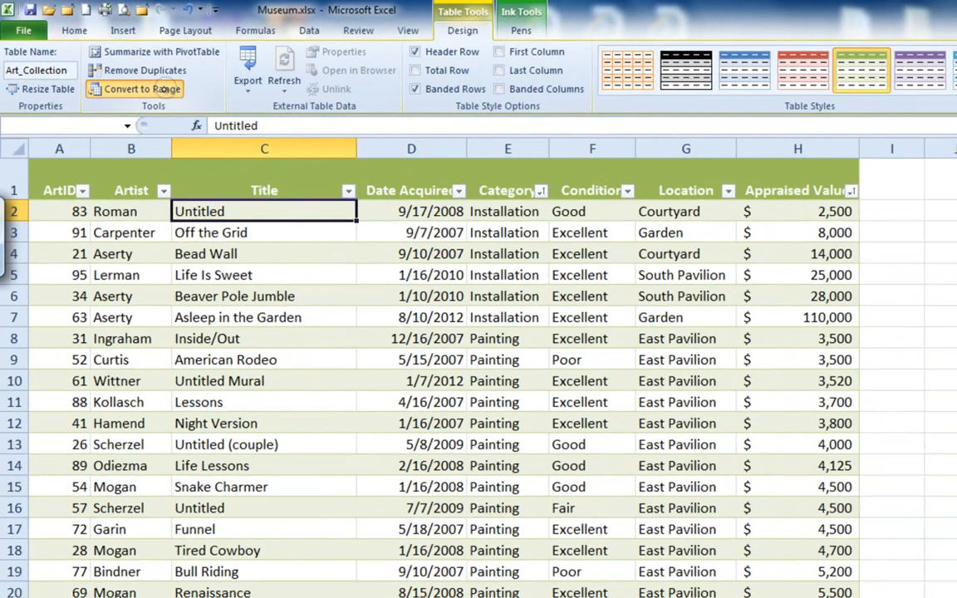
left_click(258, 136)
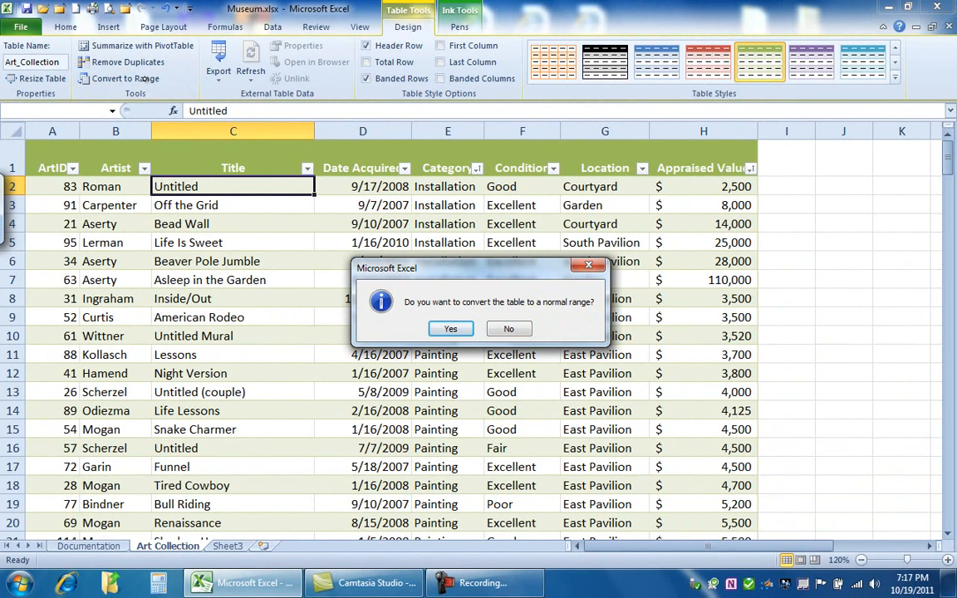
left_click(452, 329)
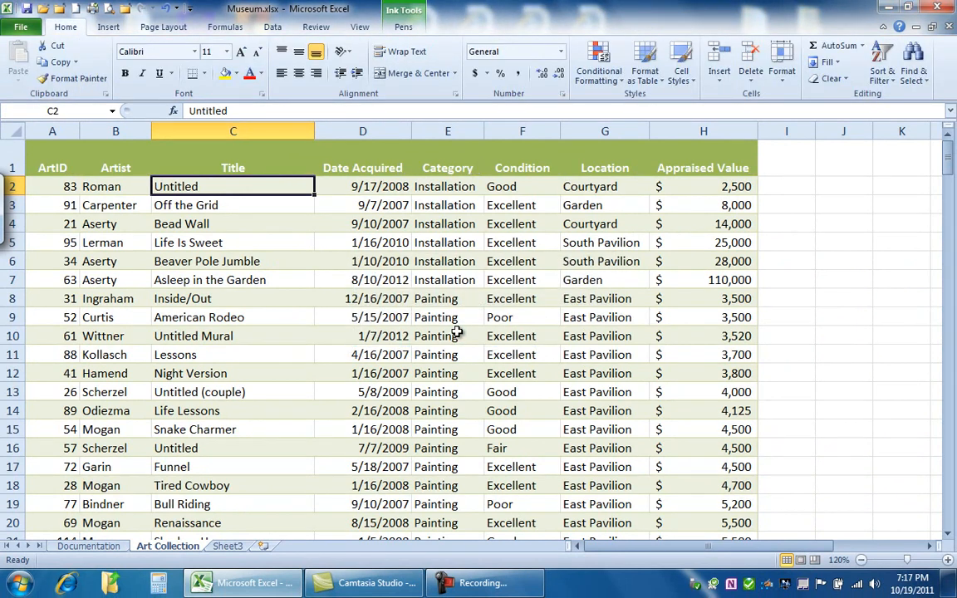
- Examine the Installation category cells and their matching appraised values in the converted range
left_click(871, 583)
left_click_drag(876, 414, 877, 445)
left_click(294, 281)
left_click_drag(440, 184, 449, 277)
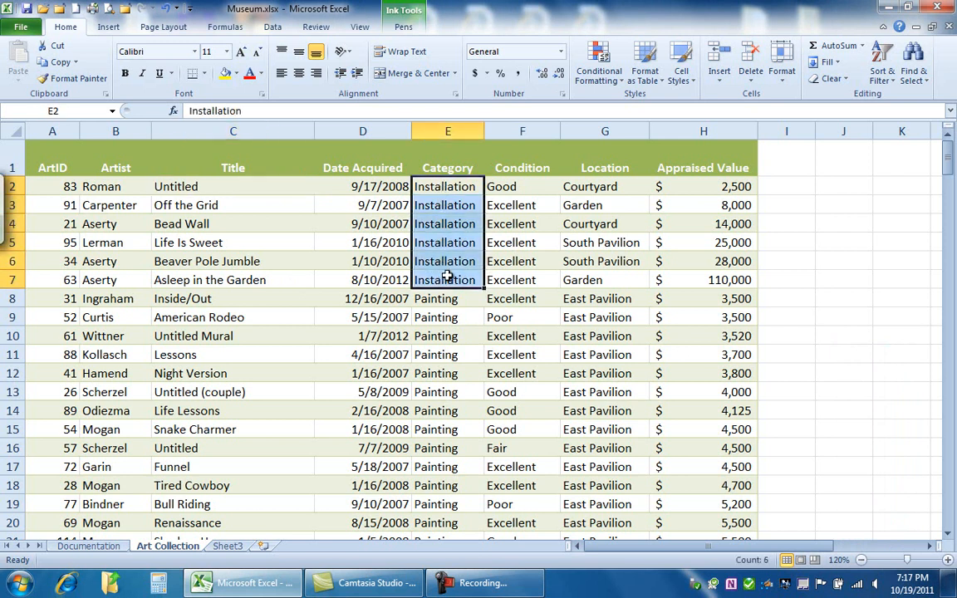
left_click_drag(719, 192, 694, 278)
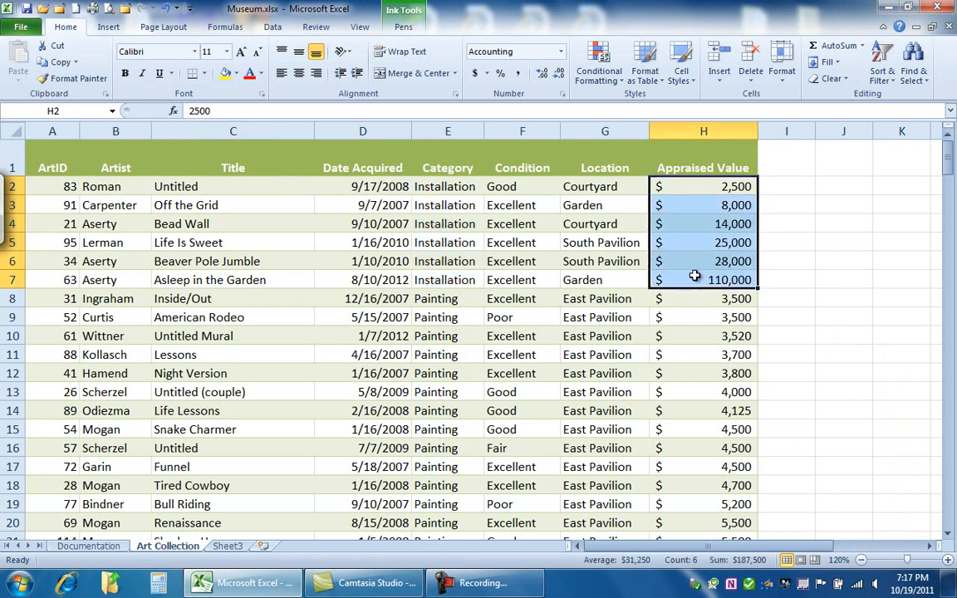
- Start the Subtotal command on the art collection range and group it at each change in Category
left_click(398, 258)
left_click(273, 27)
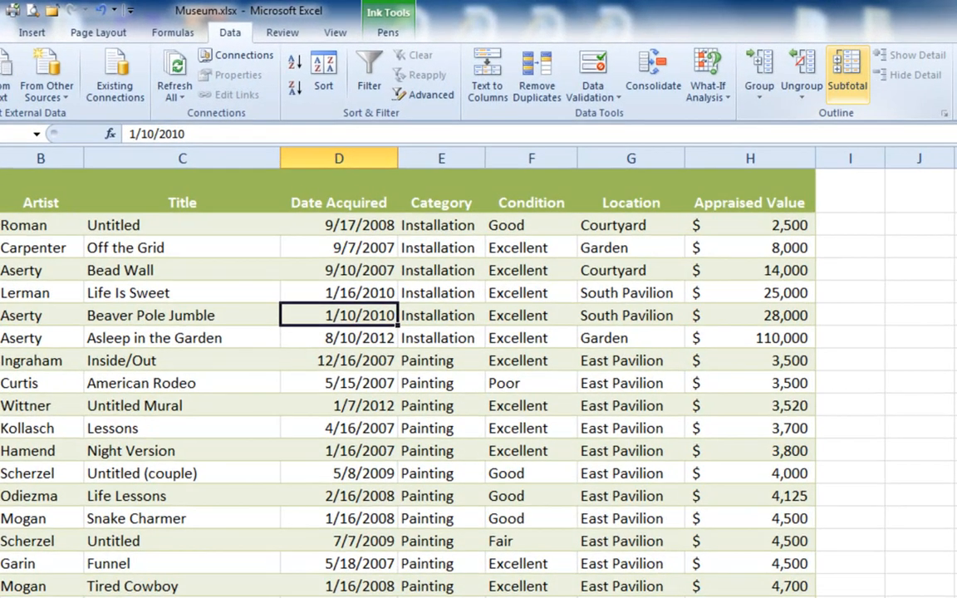
left_click(783, 62)
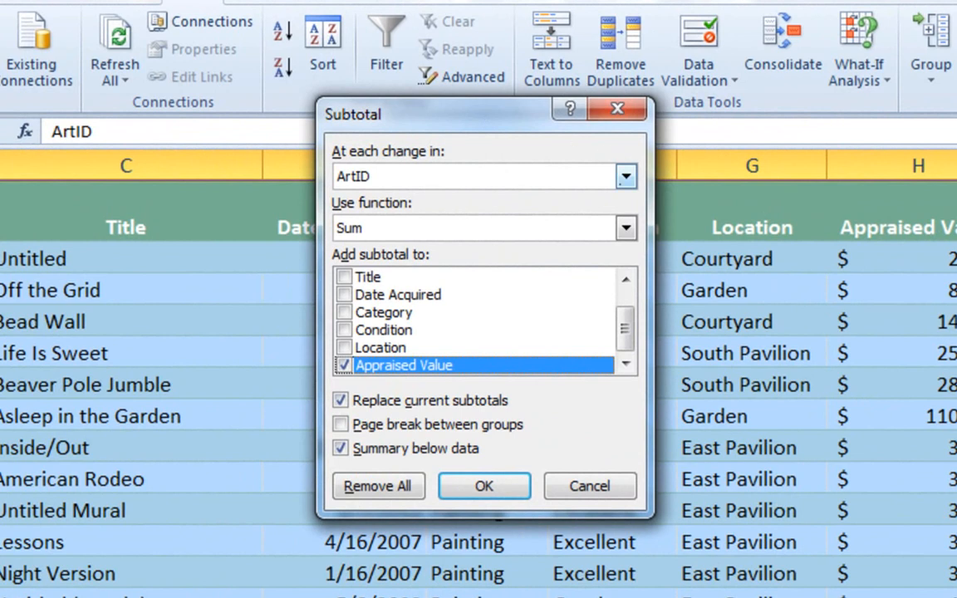
left_click(626, 176)
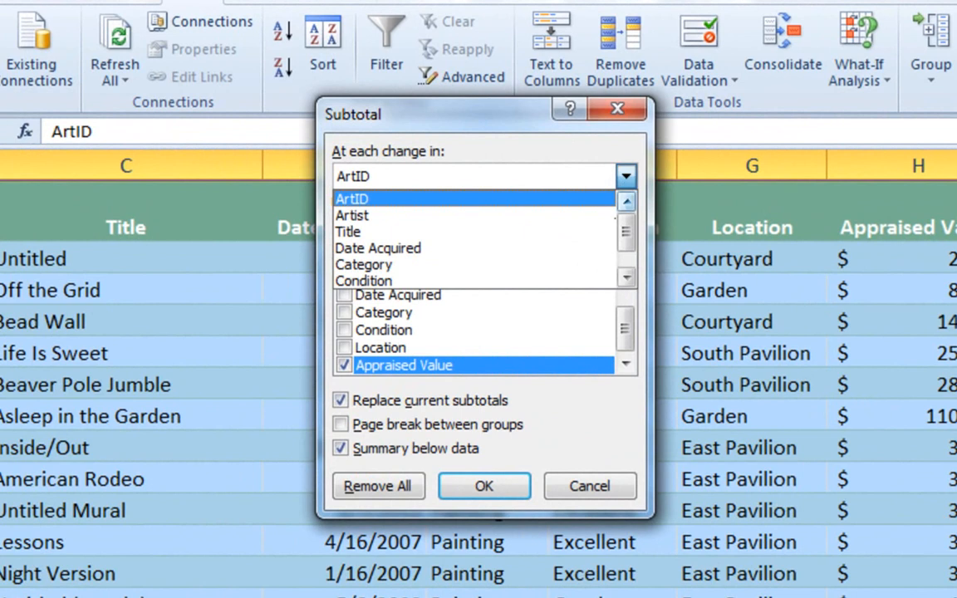
left_click(626, 176)
left_click_drag(465, 113, 195, 158)
left_click(355, 221)
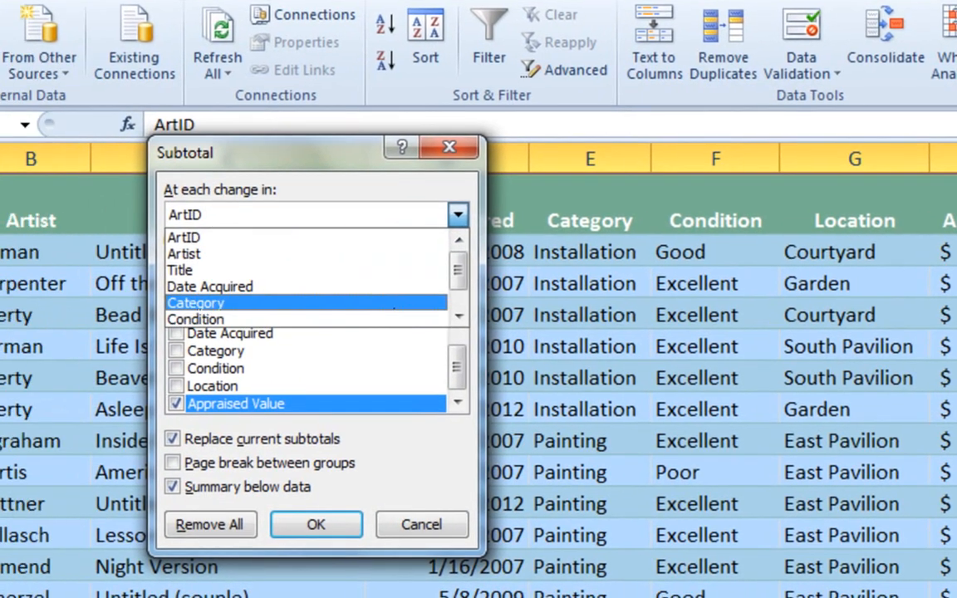
left_click(291, 310)
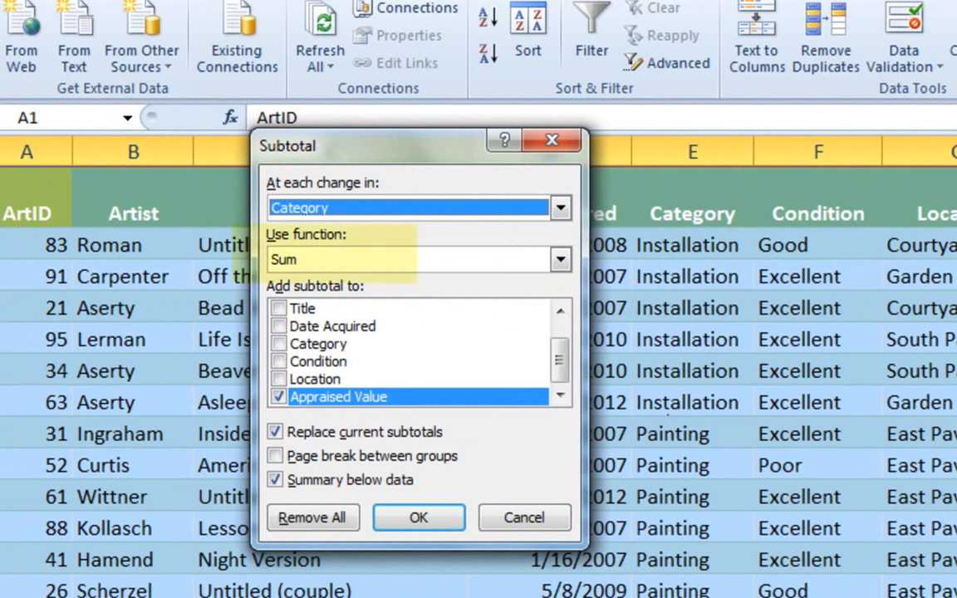
- Keep the Sum function on Appraised Value, turn off Replace current subtotals, and apply the subtotals with the summary below the data
left_click(562, 262)
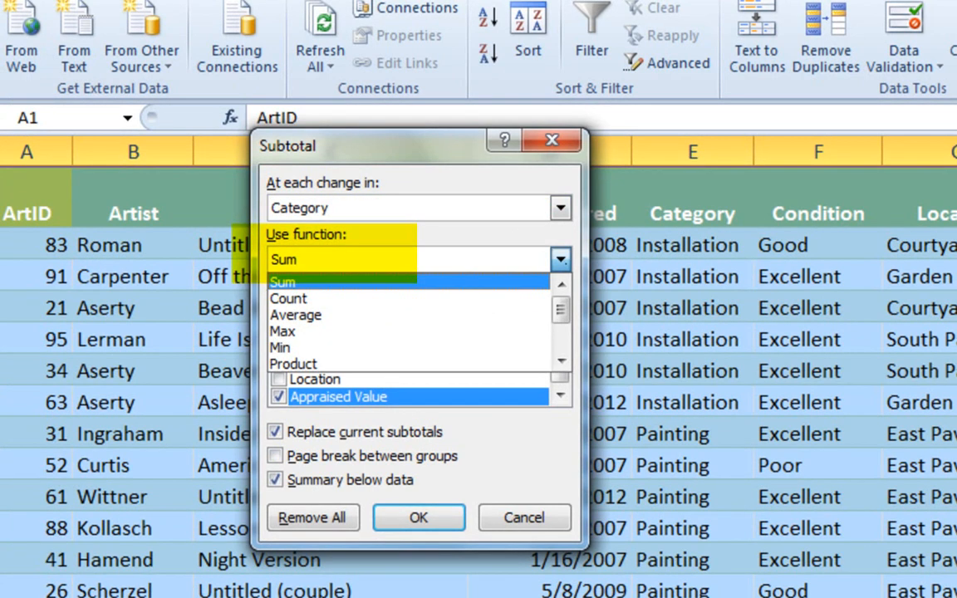
left_click(564, 261)
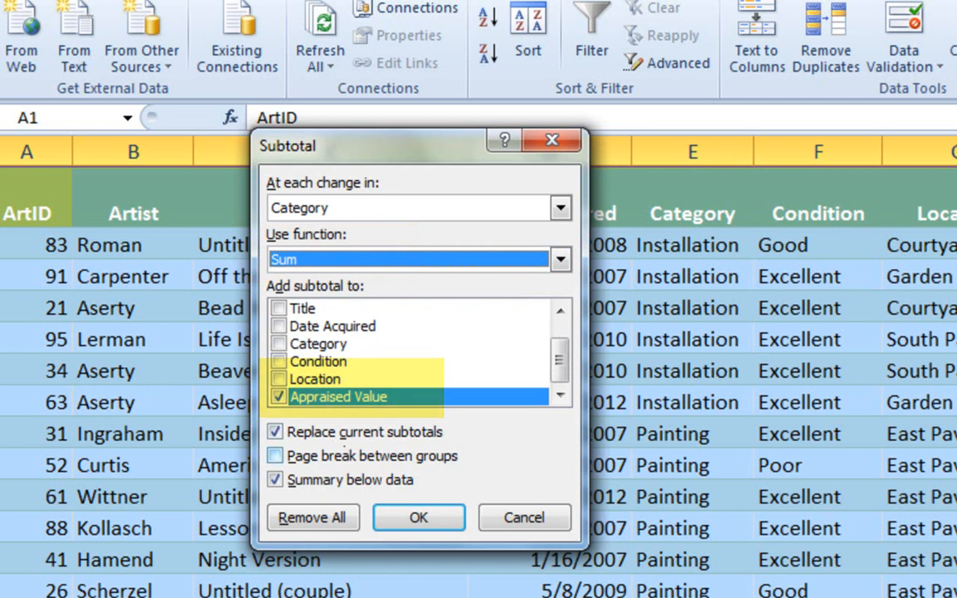
left_click(366, 432)
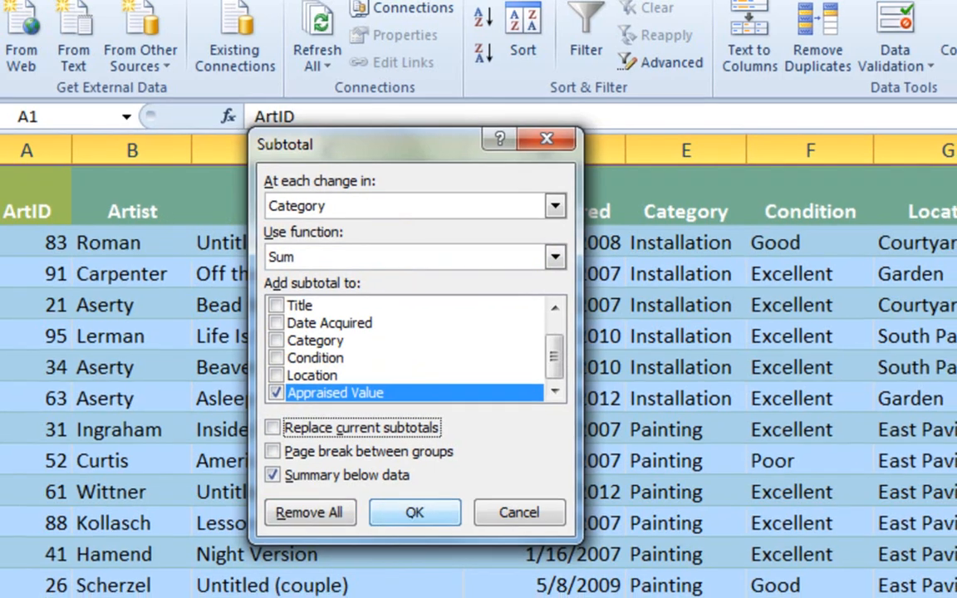
left_click(418, 517)
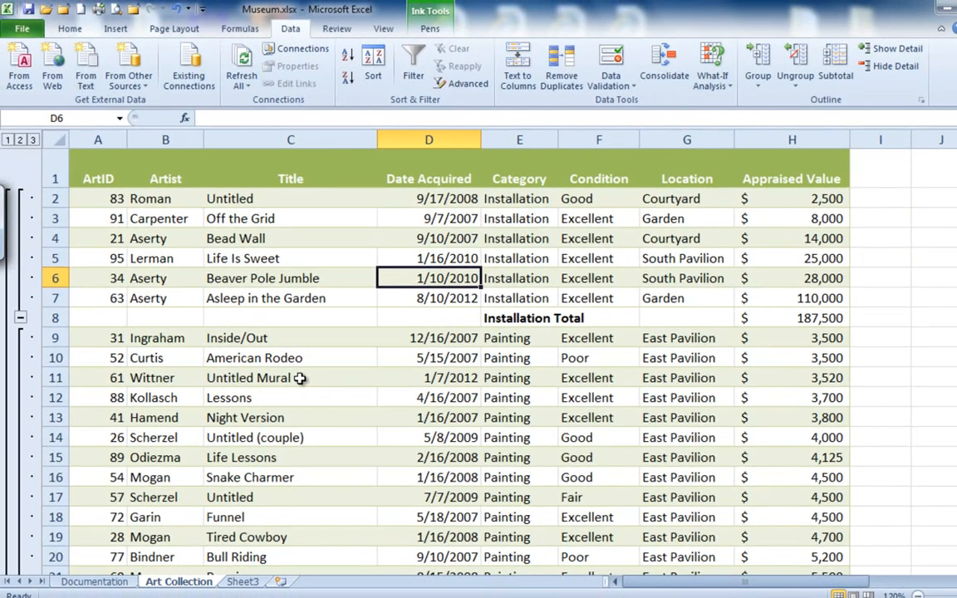
- Examine the subtotal rows for the categories and the formulas behind the Installation, Painting and Grand Total amounts
left_click(519, 322)
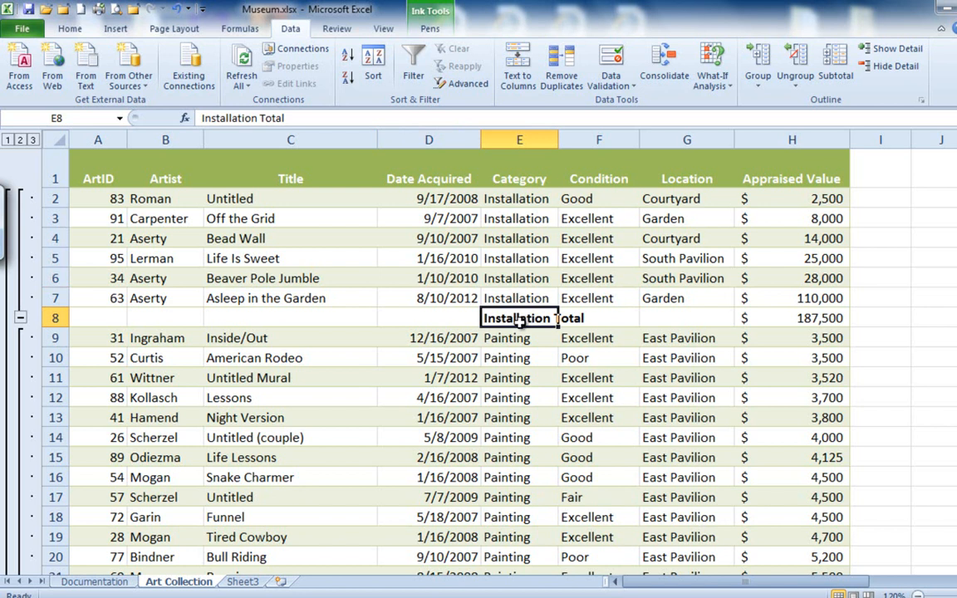
left_click(744, 318)
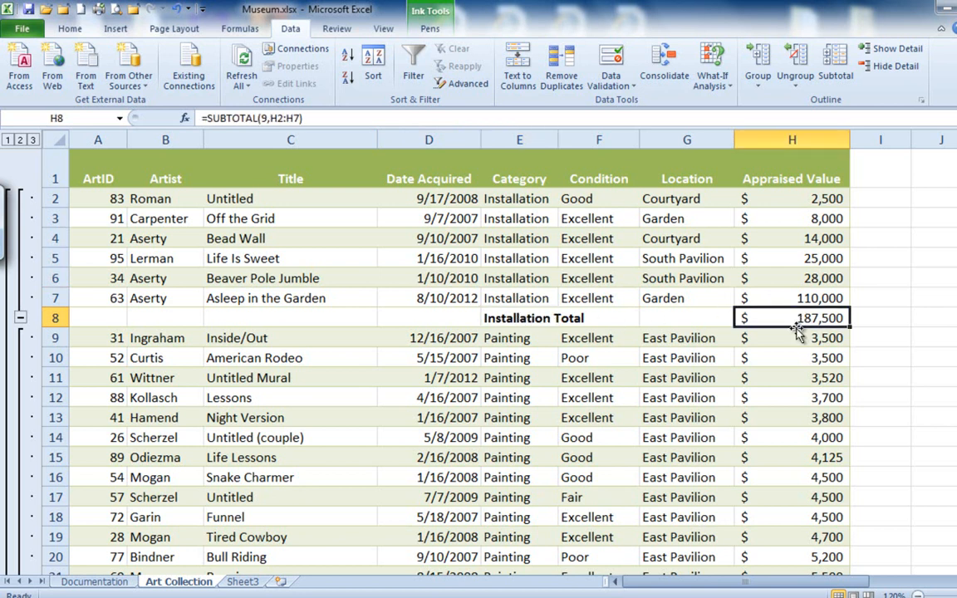
left_click_drag(955, 180, 956, 323)
left_click(502, 219)
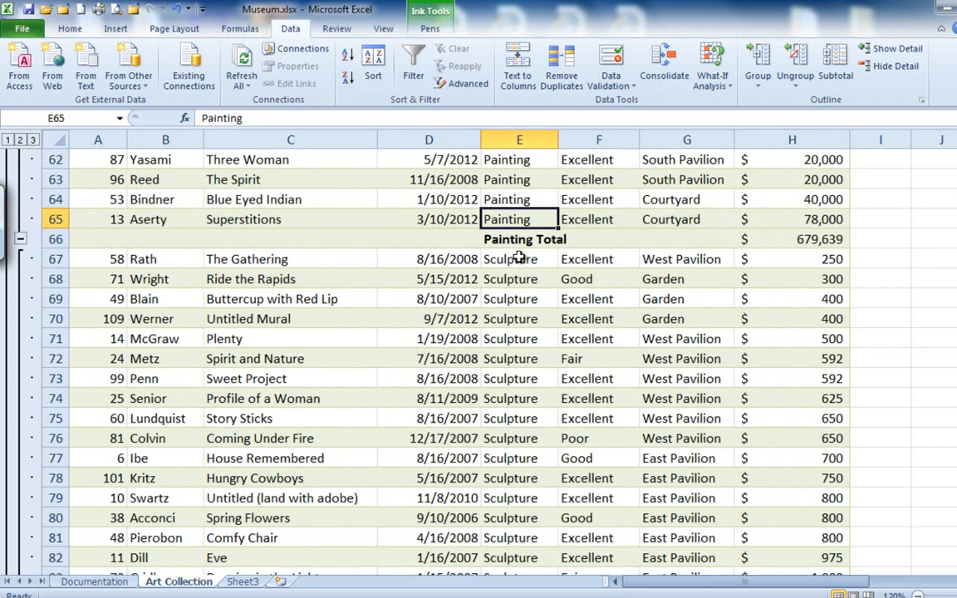
left_click(490, 239)
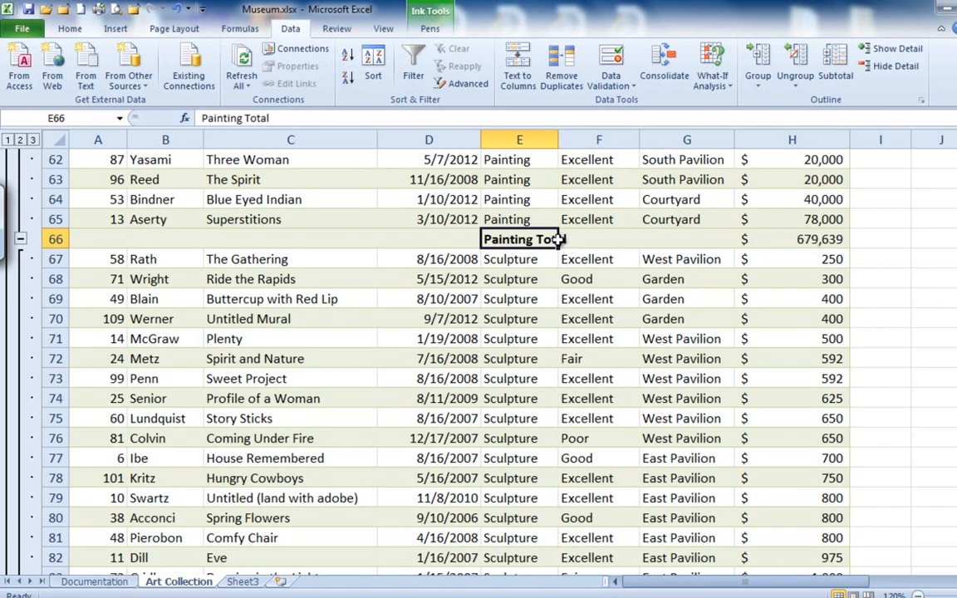
left_click(806, 238)
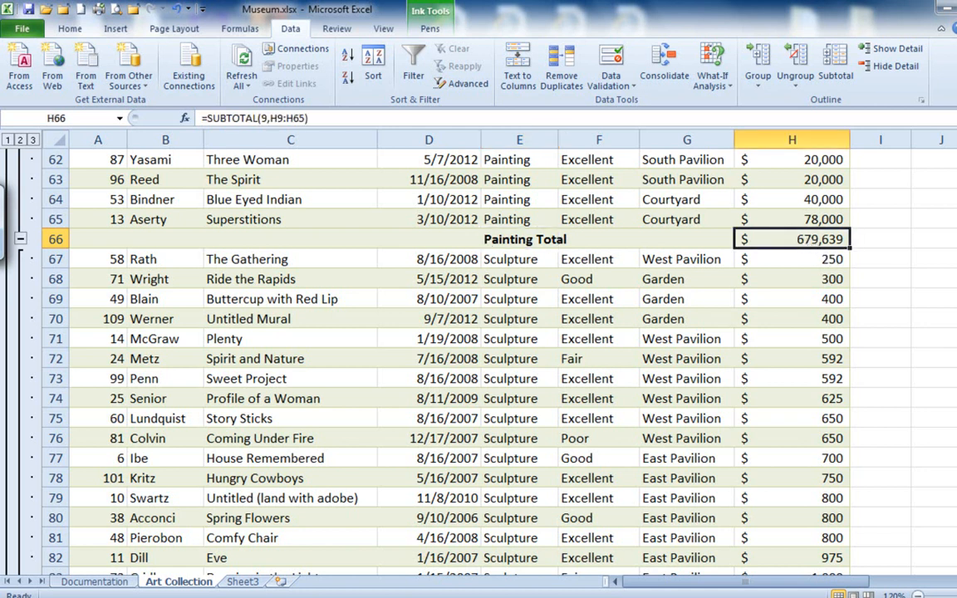
left_click_drag(956, 280, 956, 353)
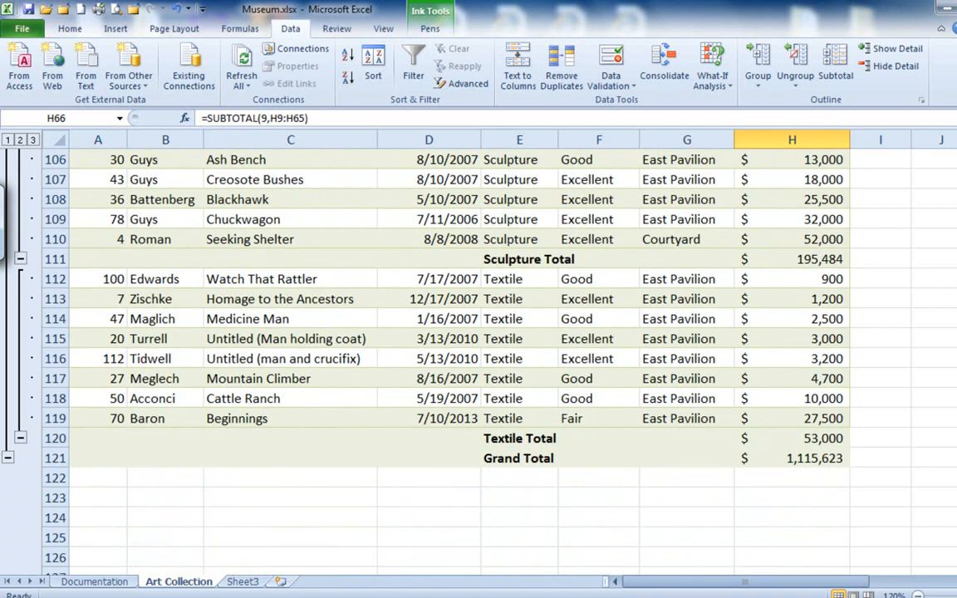
scroll(498, 332, "down", 3)
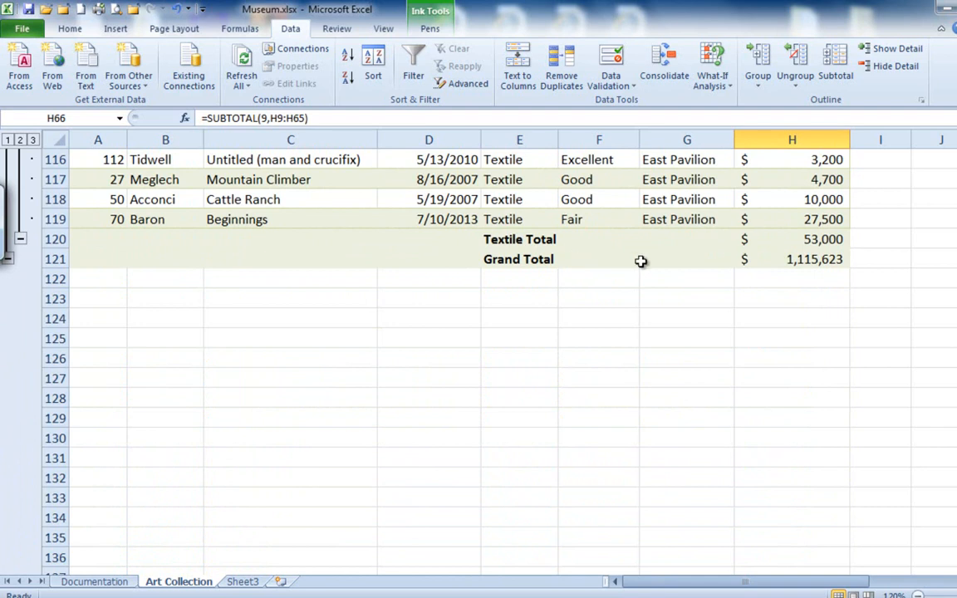
left_click(804, 260)
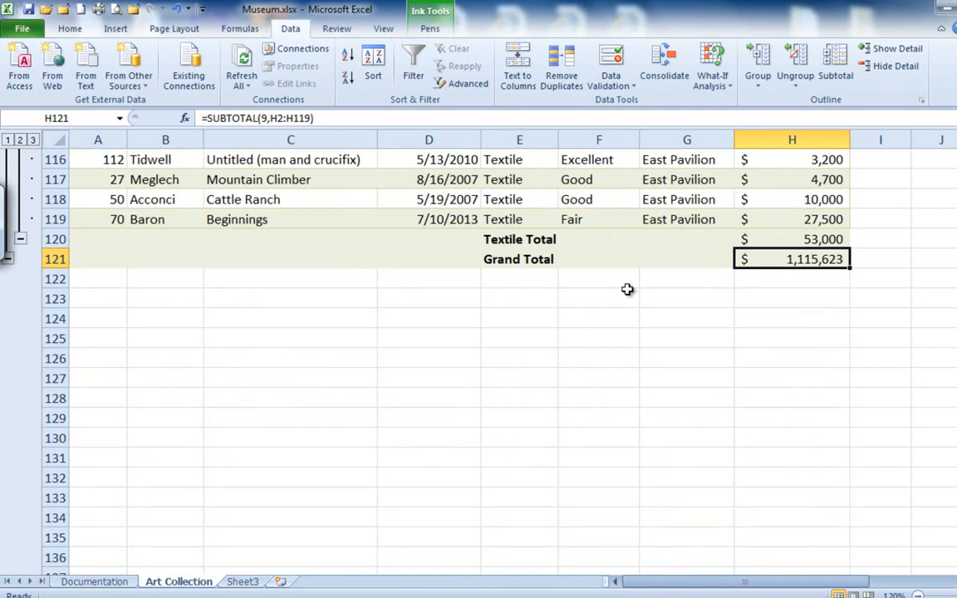
- Collapse the outline to level 2 and look over the category total rows
left_click_drag(955, 517, 956, 183)
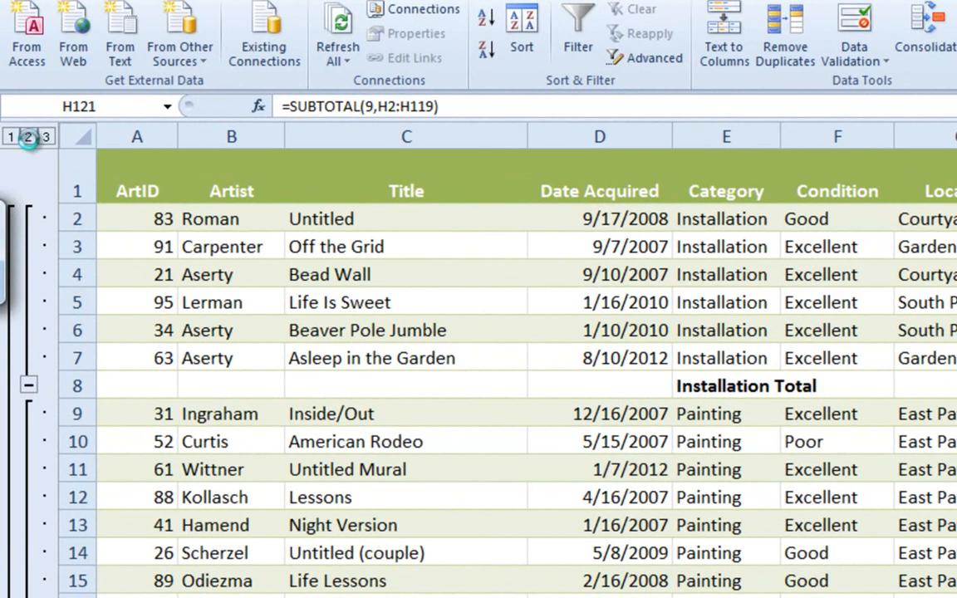
left_click(27, 137)
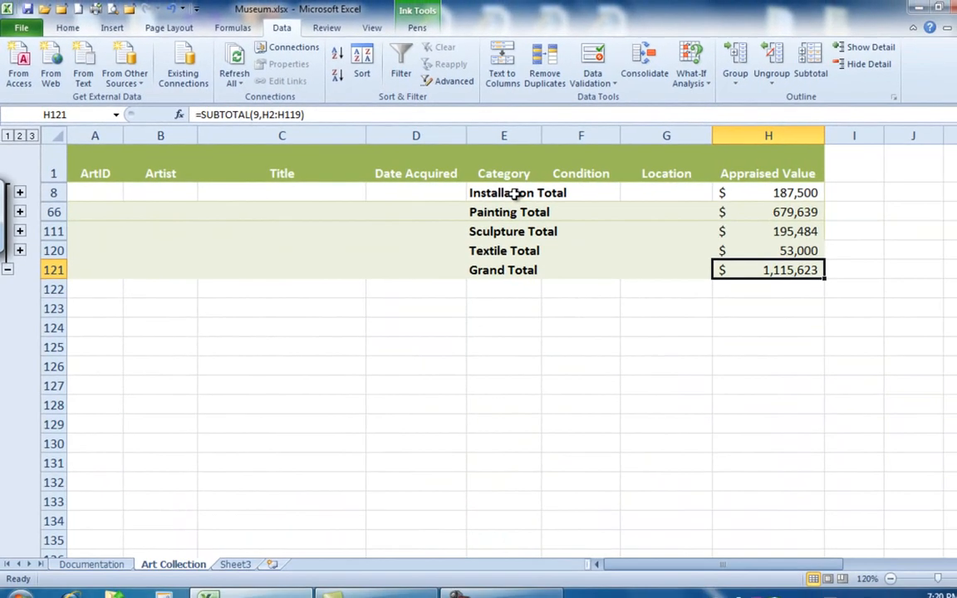
left_click(739, 224)
left_click(498, 214)
left_click(492, 233)
left_click(499, 252)
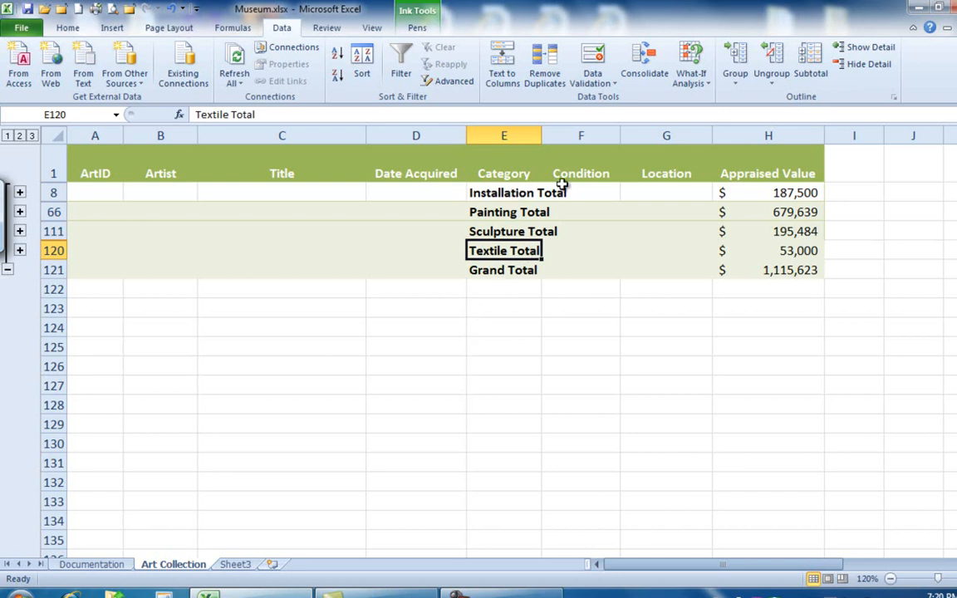
- Create a 2-D pie chart from the four category totals and their appraised values, and delete it
left_click(112, 27)
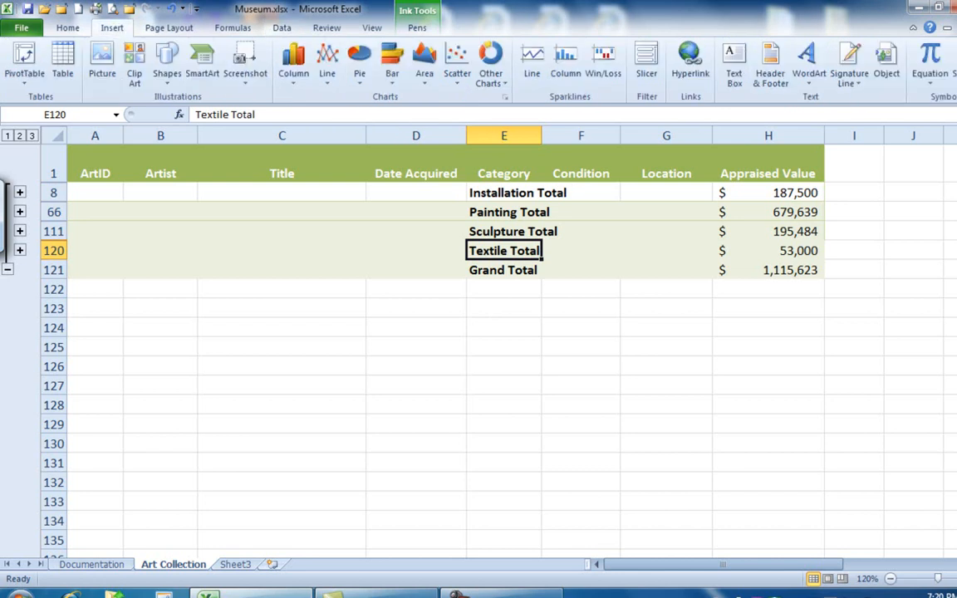
left_click(359, 65)
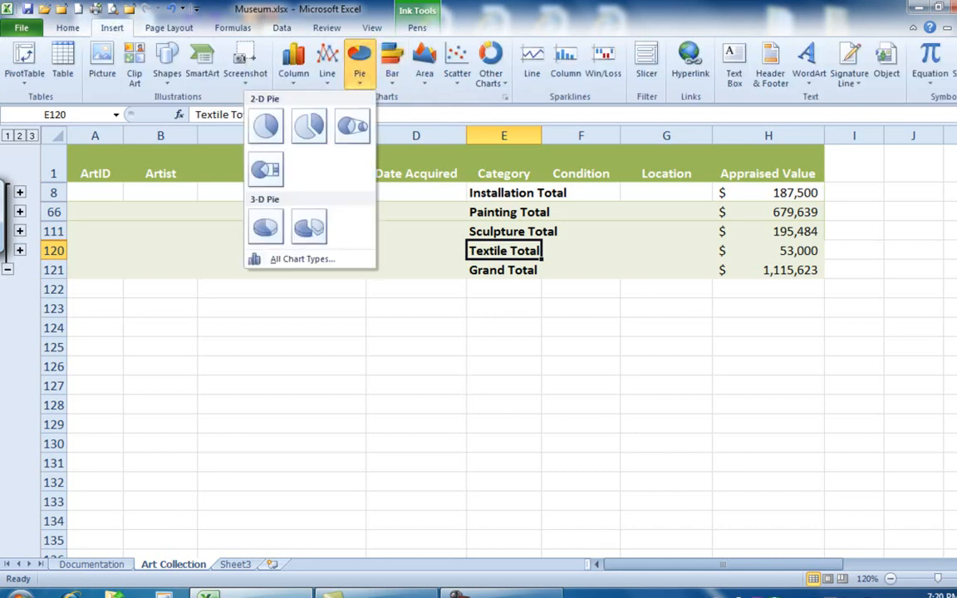
left_click(359, 65)
mouse_move(523, 188)
left_mouse_down()
mouse_move(525, 225)
mouse_move(499, 246)
left_mouse_up()
left_click_drag(745, 193, 793, 250)
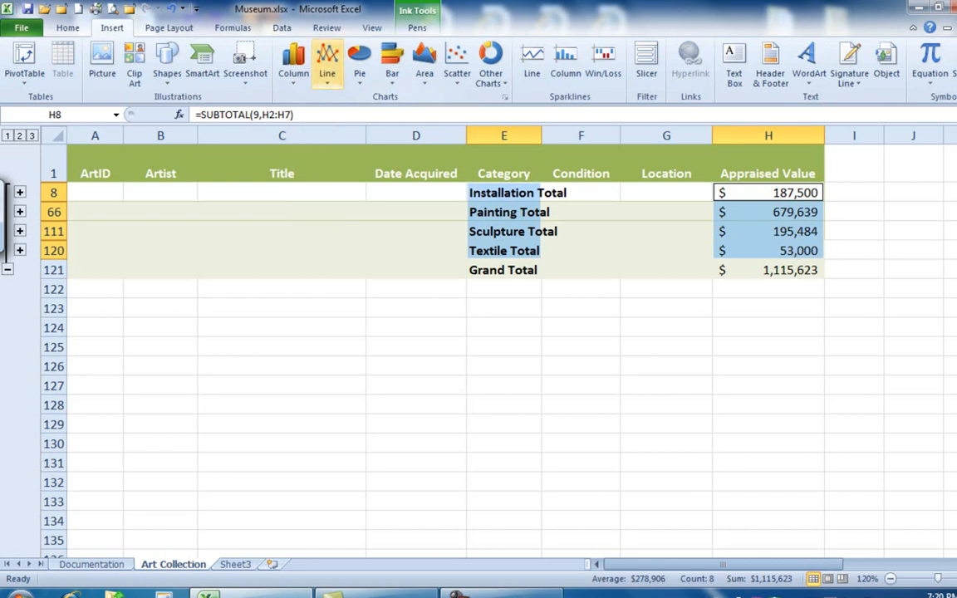
left_click(359, 68)
left_click(274, 126)
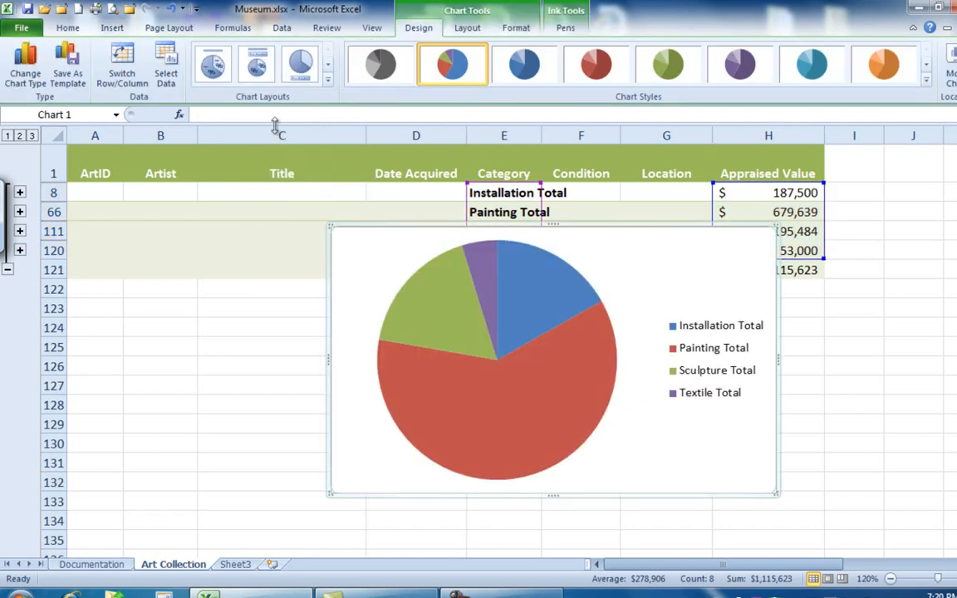
left_click_drag(640, 272, 474, 323)
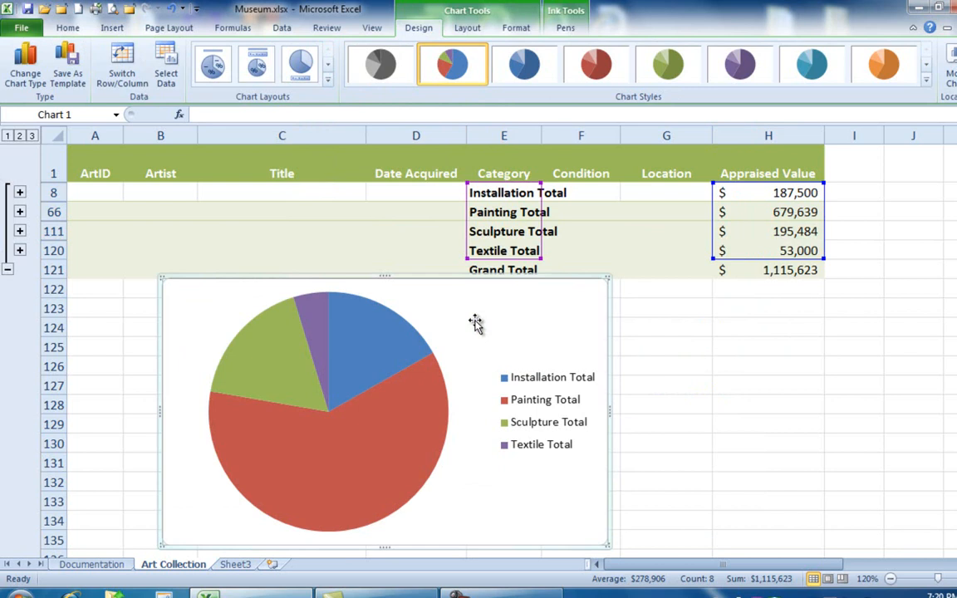
key("Delete")
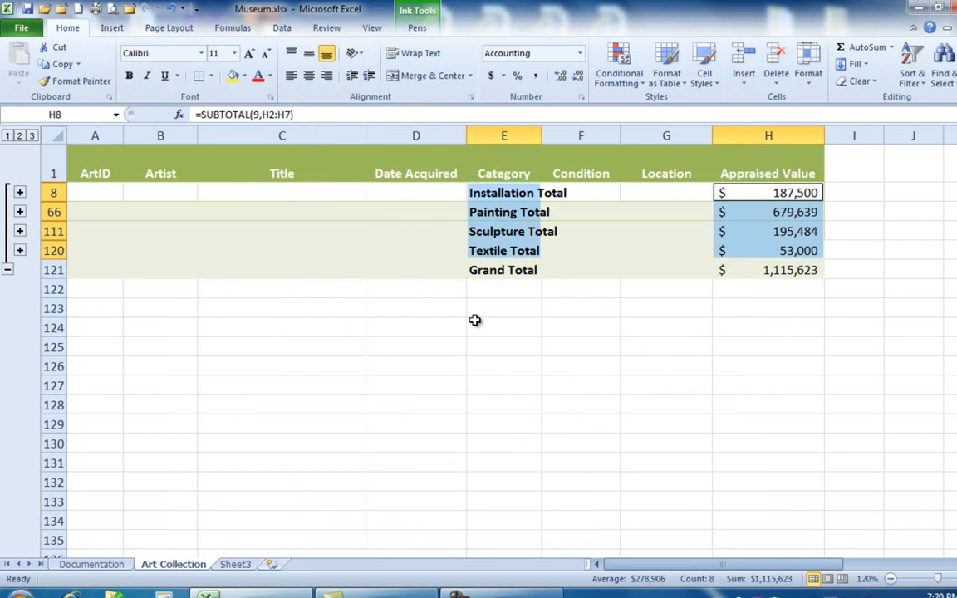
- Expand the outline to level 3 to show all the individual art records
left_click(32, 135)
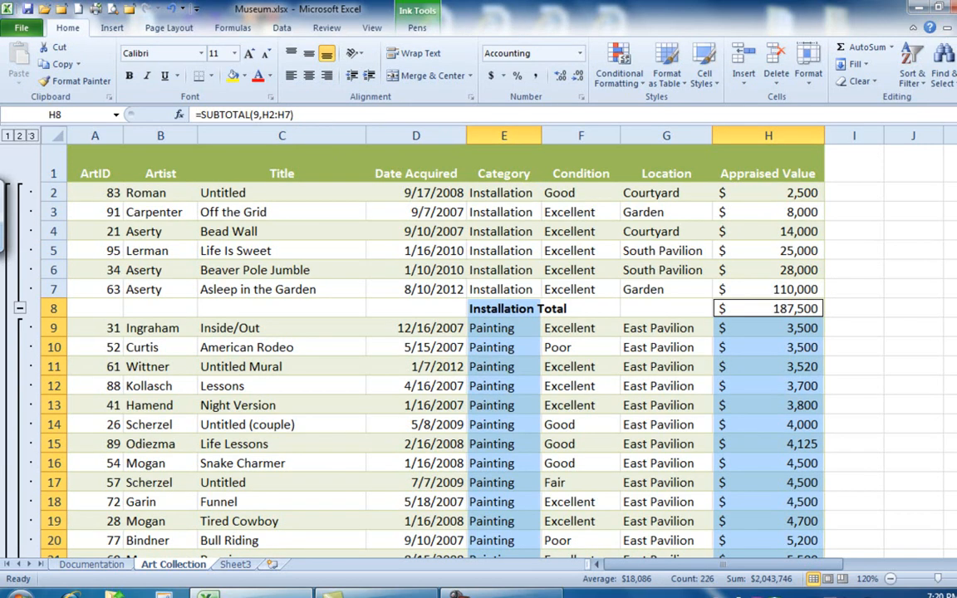